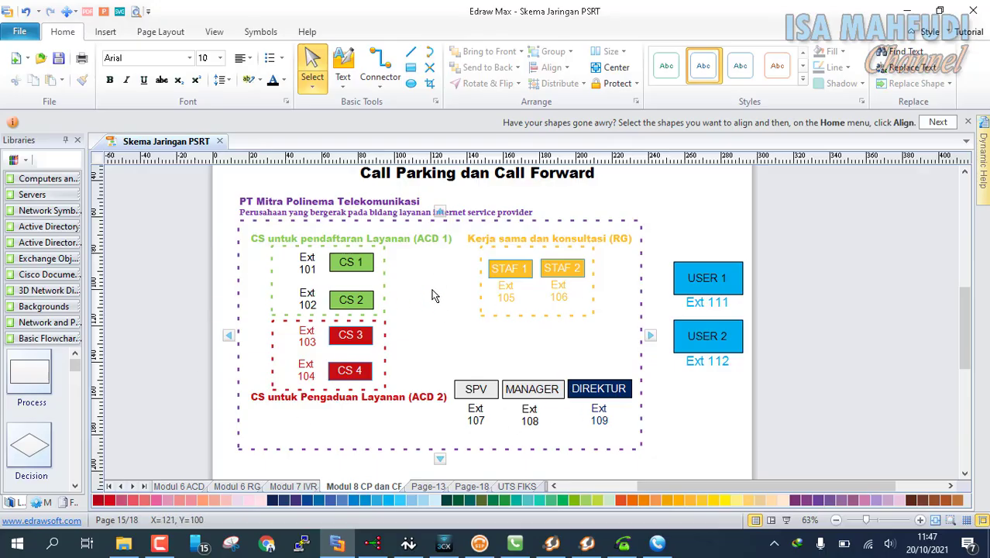
Review the Call Parking dan Call Forward diagram and display the router topology on Page-18.
scroll(461, 323, up, 1)
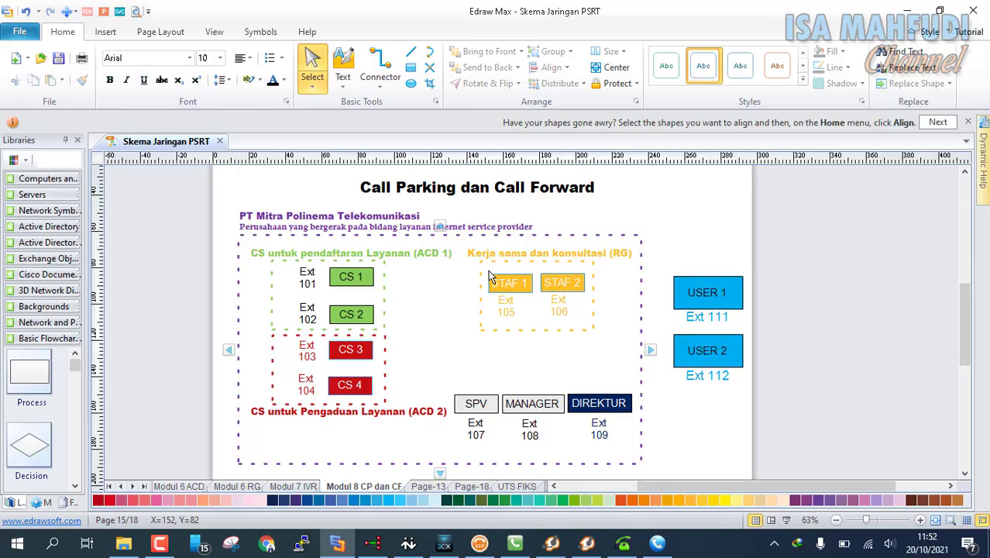
click(473, 487)
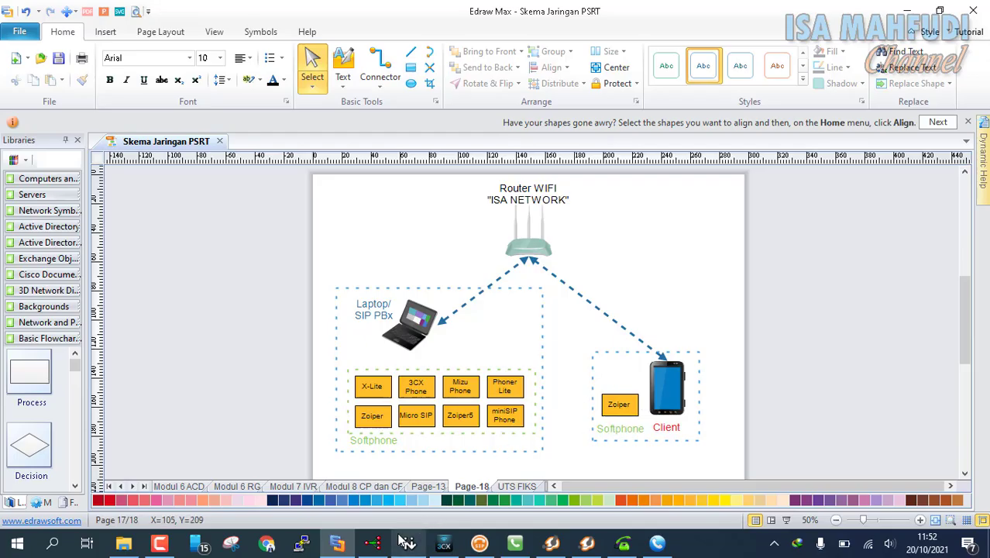
Switch to the SIP PBX Admin Tool and delete the existing CP_CS parking slot.
mouse_move(378, 547)
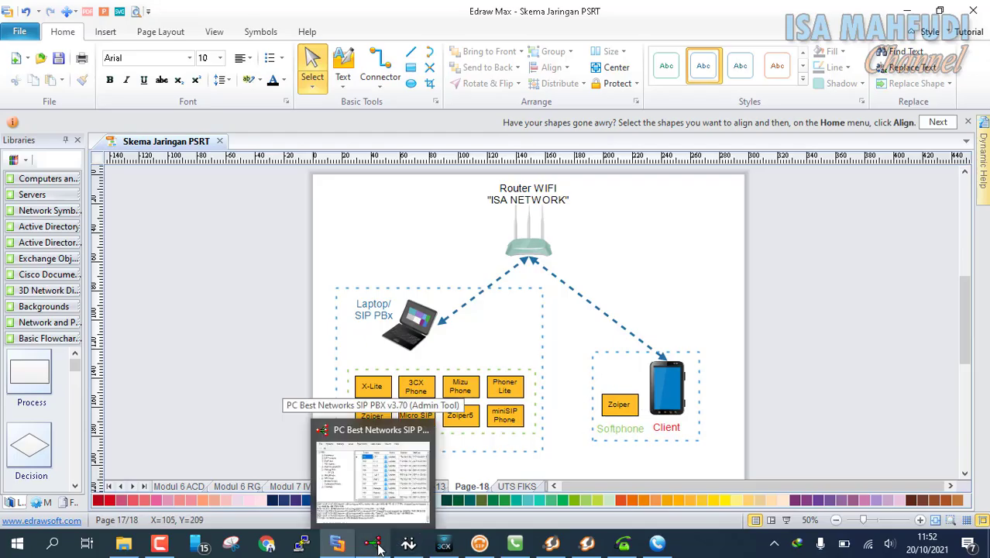
click(370, 498)
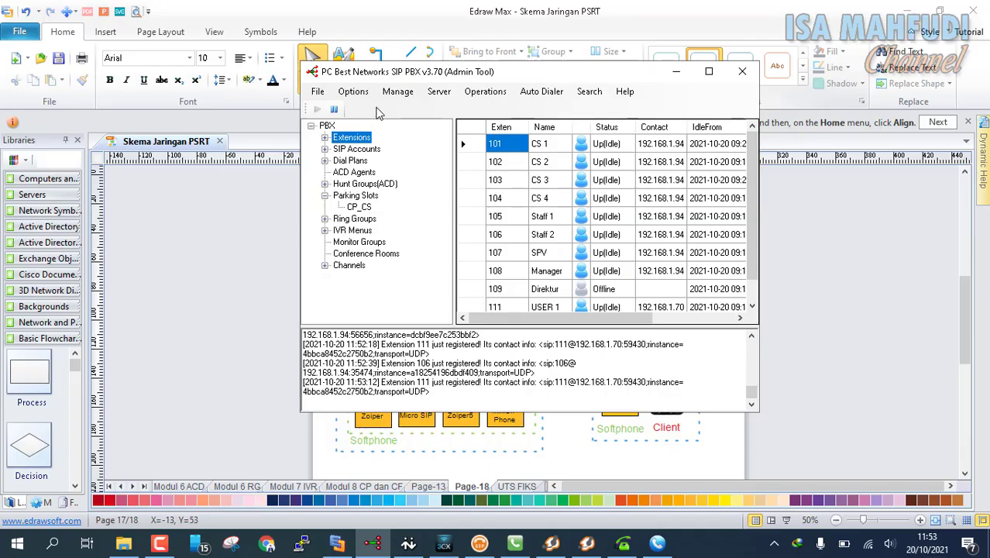
click(362, 94)
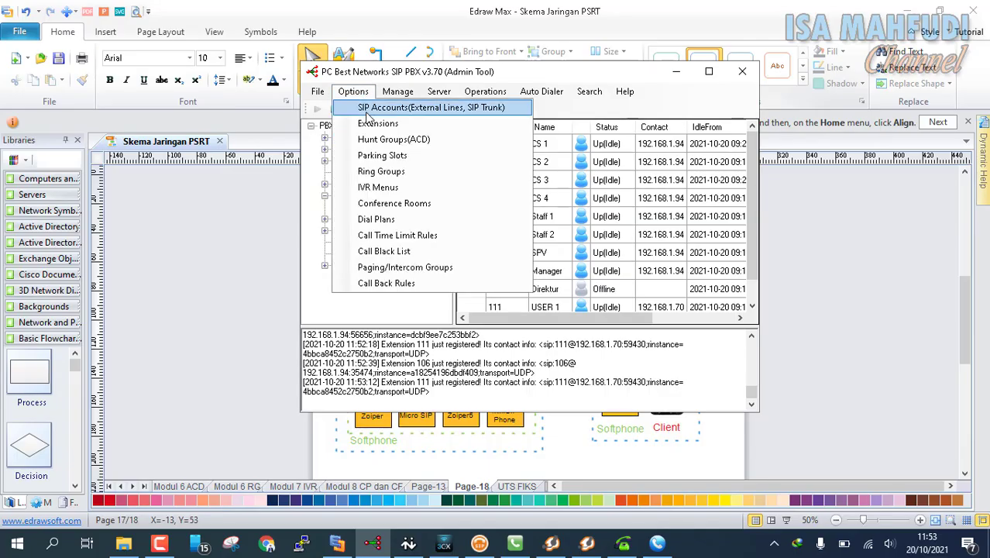
click(378, 156)
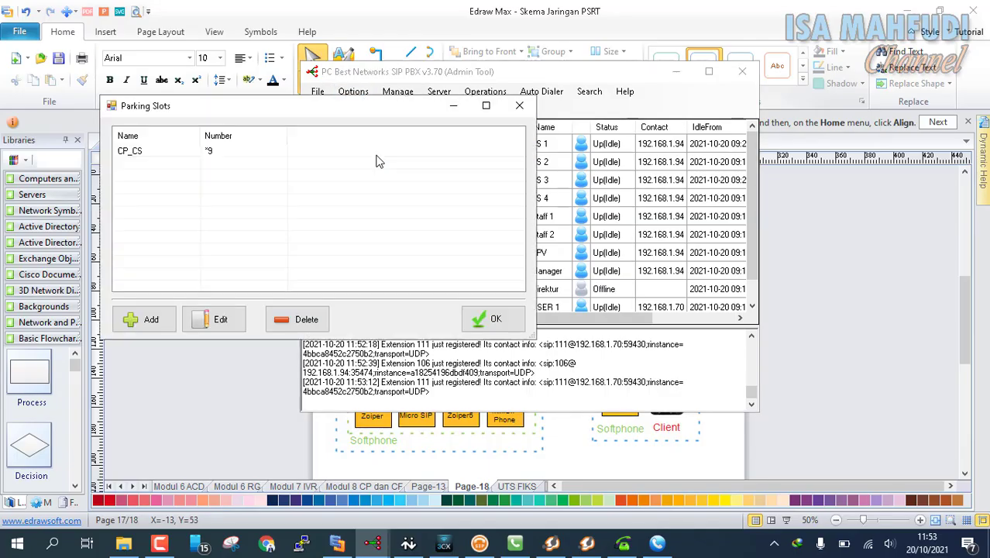
click(161, 153)
click(302, 318)
click(473, 313)
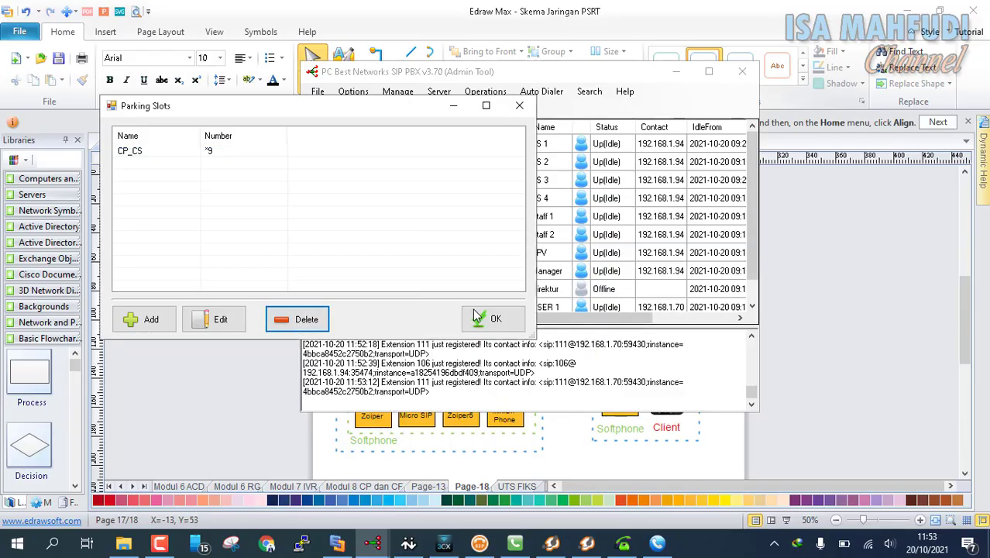
Add a parking slot named CP_CS with the number *9.
click(145, 320)
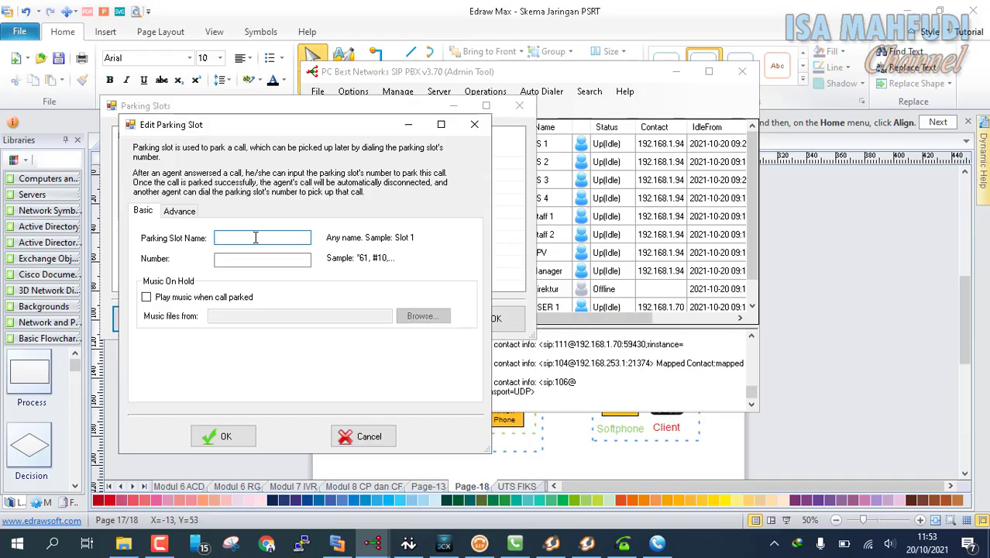
text(CP_CS)
click(233, 260)
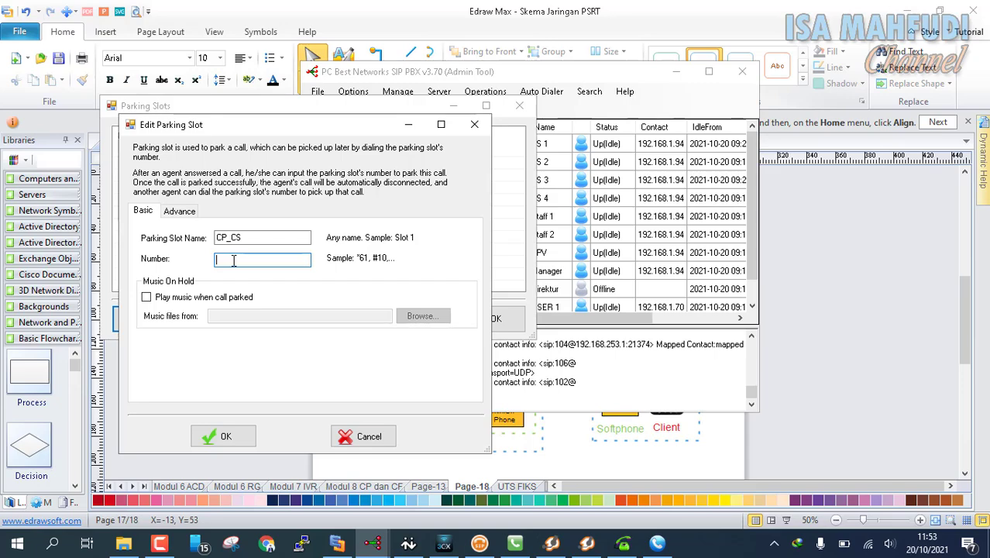
text(*)
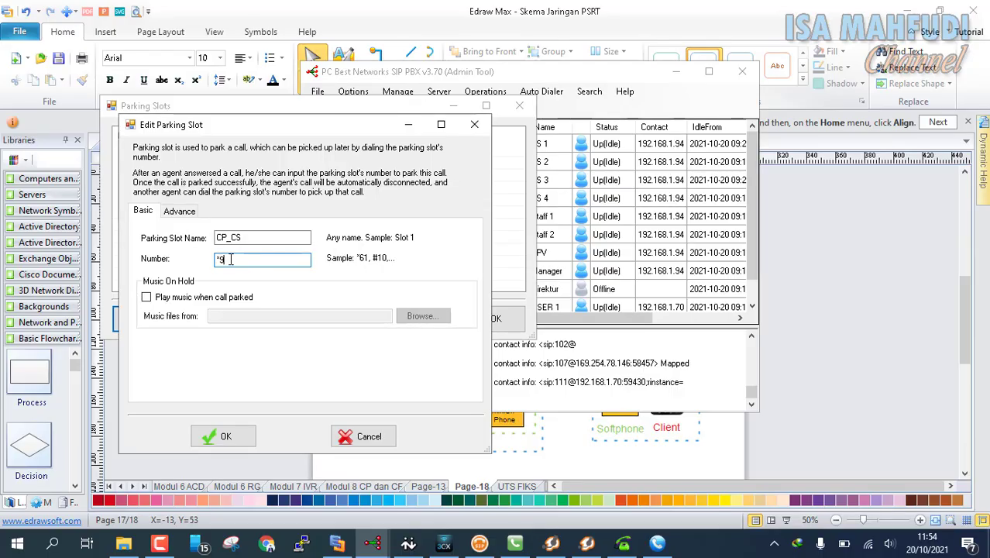
drag(231, 259, 206, 251)
Enable music for parked calls and choose the Musik 1 folder under Videos as the music source.
click(147, 298)
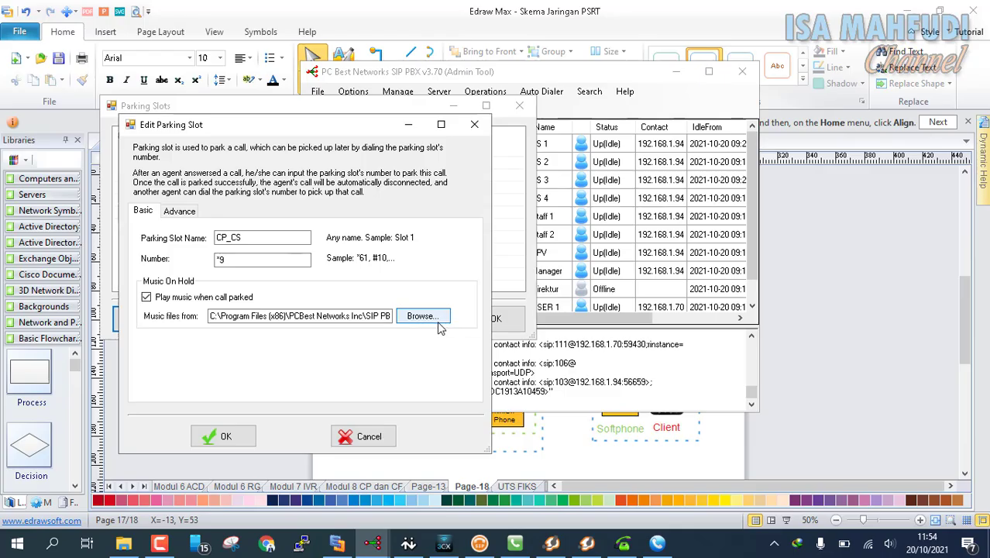
click(436, 322)
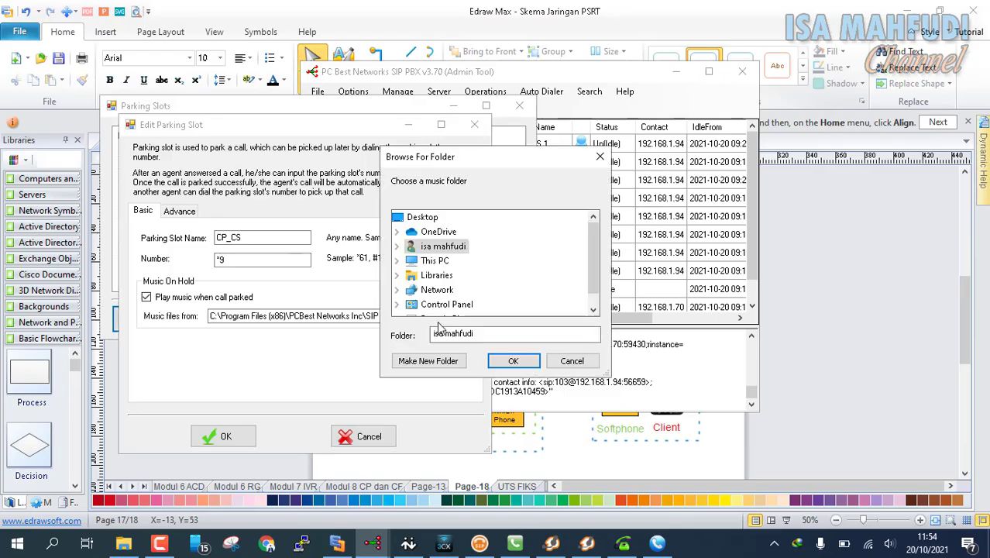
click(397, 246)
scroll(424, 263, down, 3)
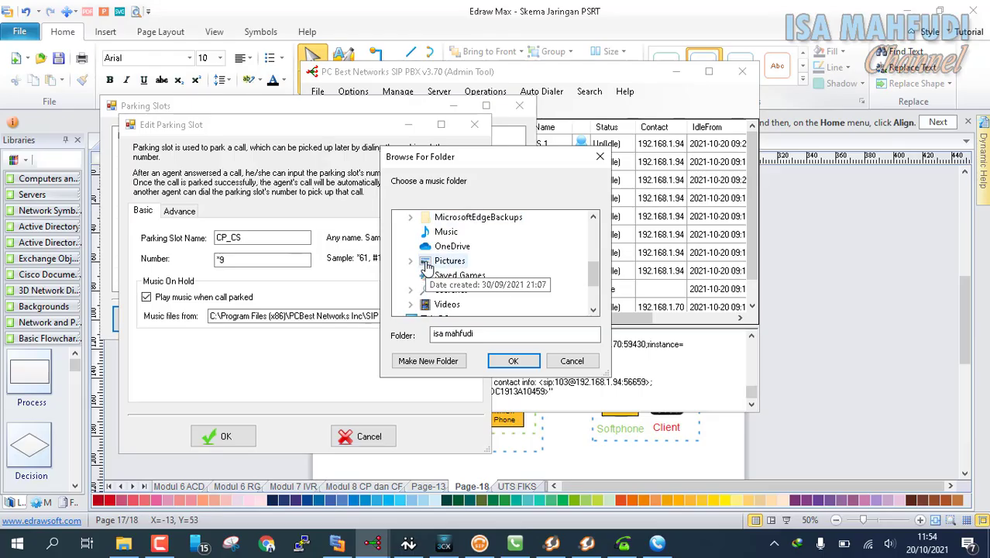
scroll(422, 271, down, 1)
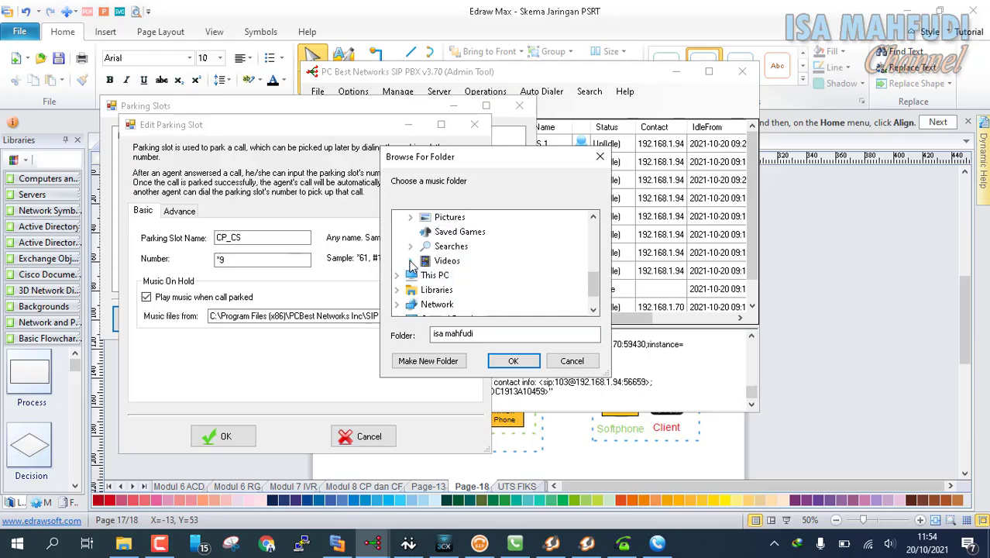
click(411, 261)
click(456, 289)
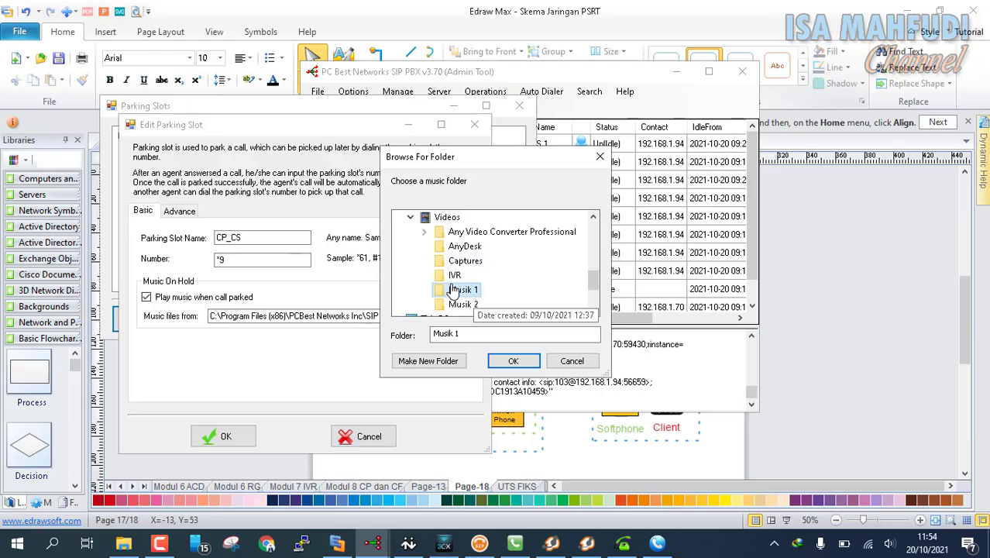
click(519, 366)
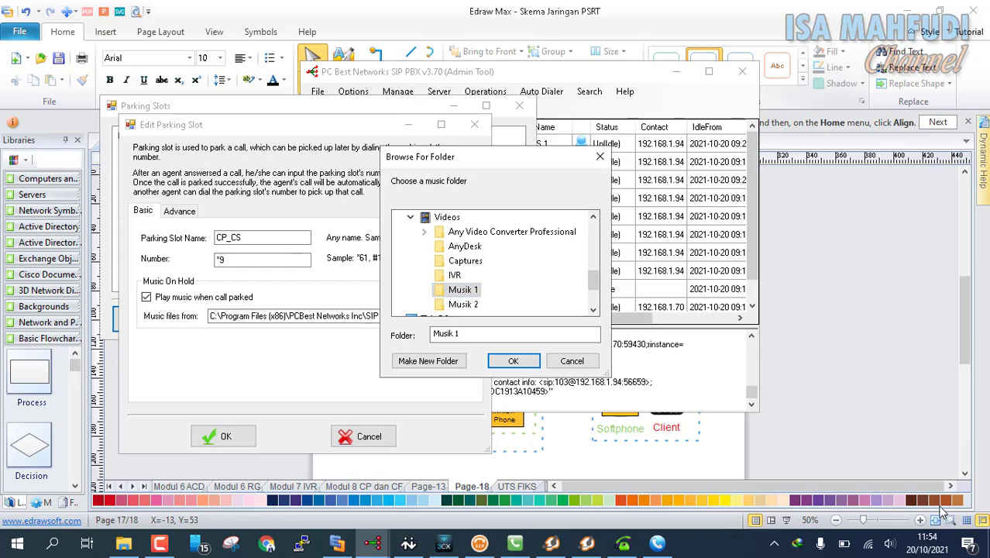
click(989, 542)
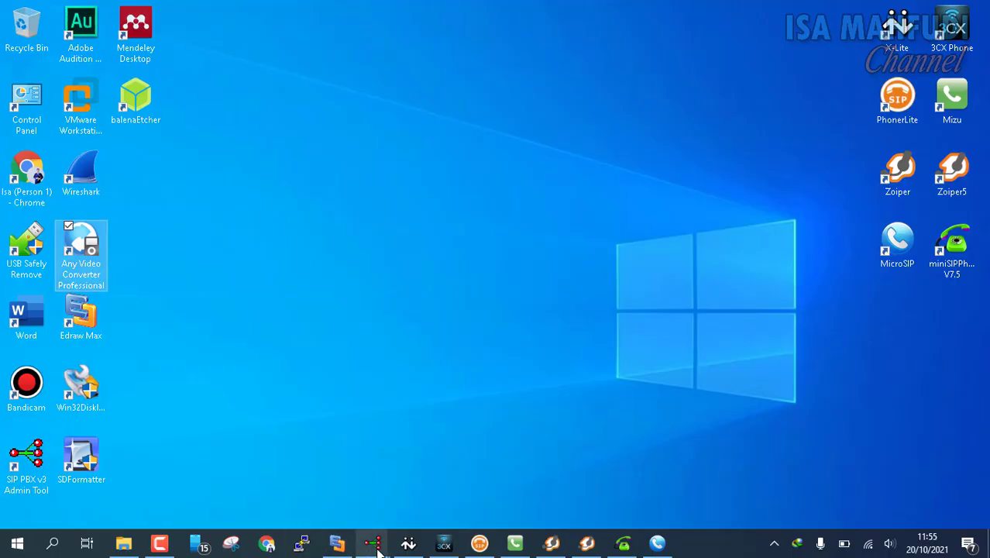
mouse_move(395, 544)
click(570, 480)
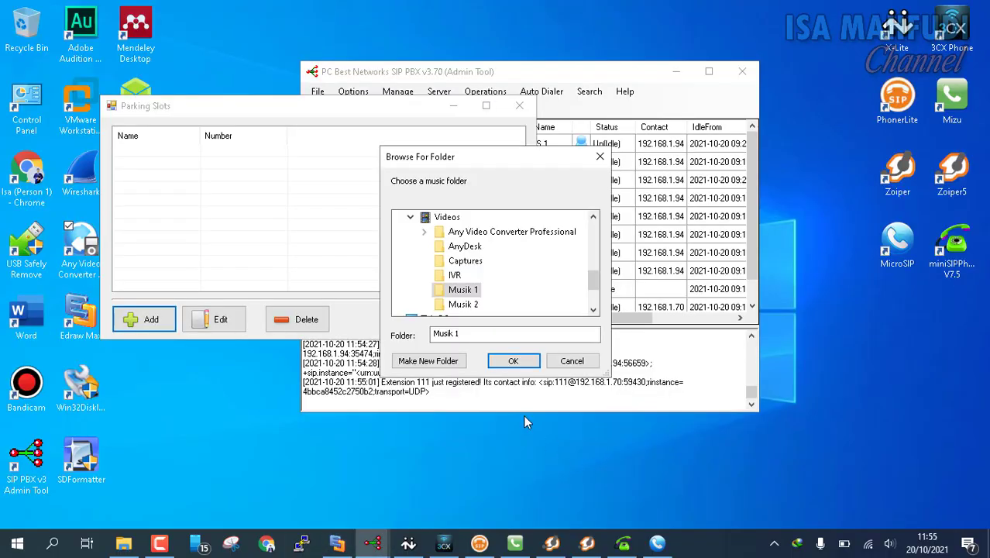
click(511, 361)
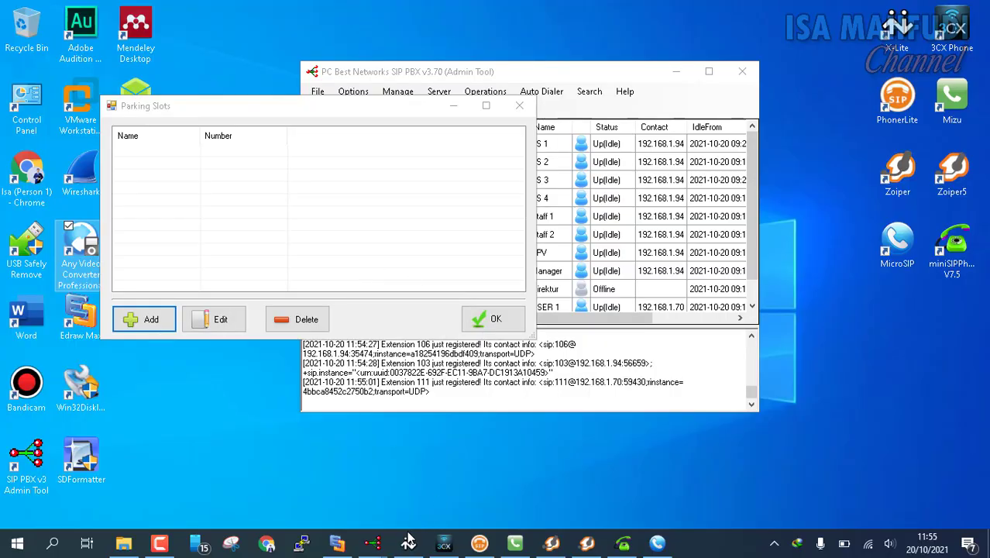
Save the new CP_CS parking slot, close the slot list and move the Admin Tool window higher on the desktop.
mouse_move(384, 548)
click(518, 500)
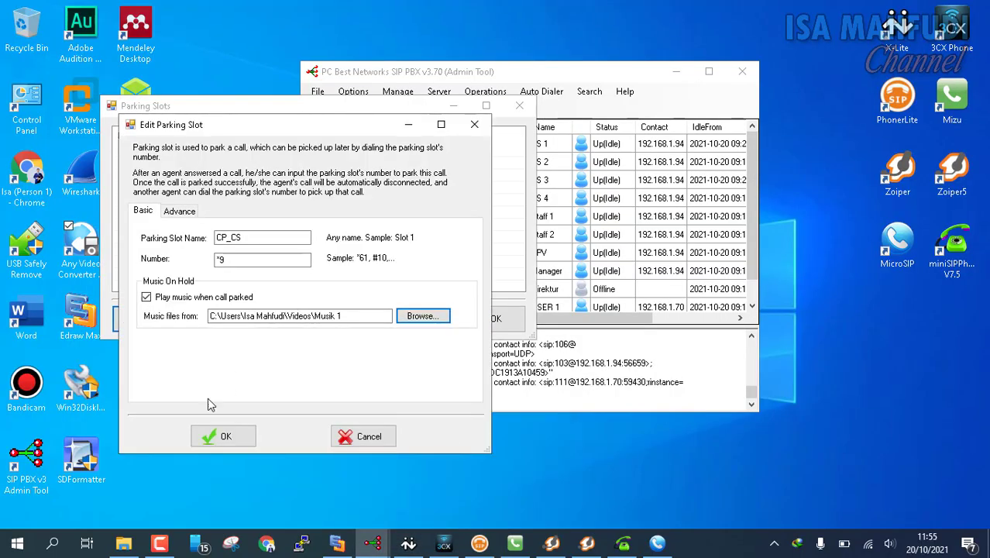
click(228, 438)
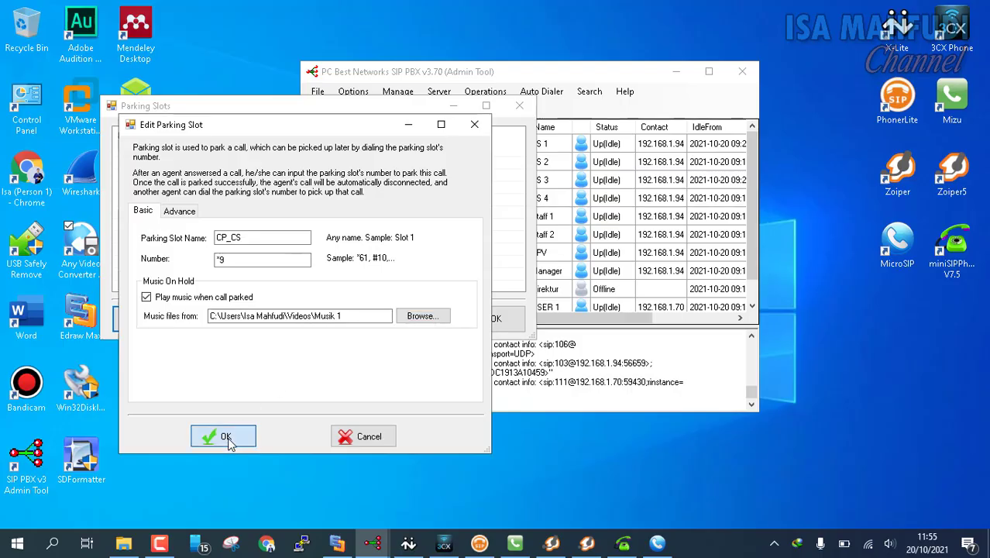
click(493, 318)
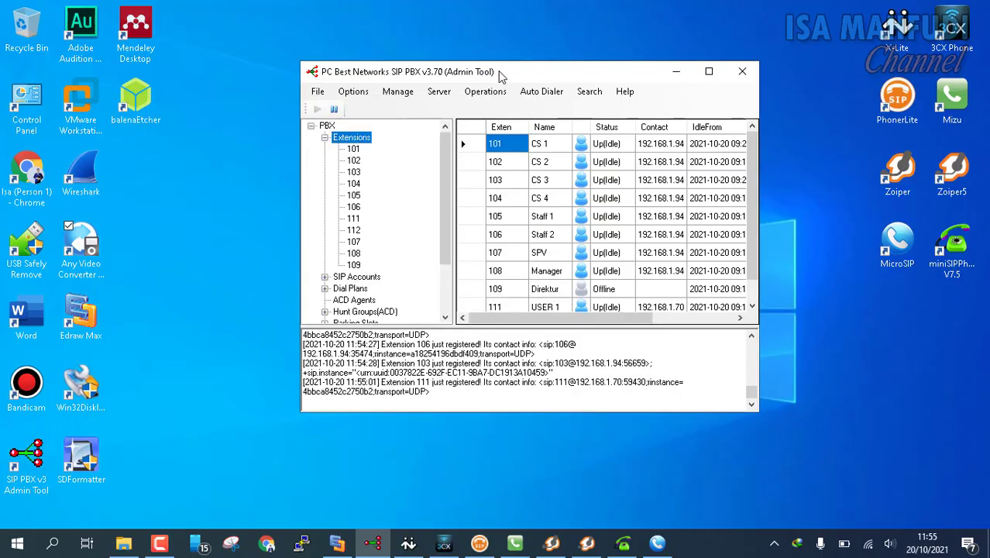
drag(418, 36, 396, 24)
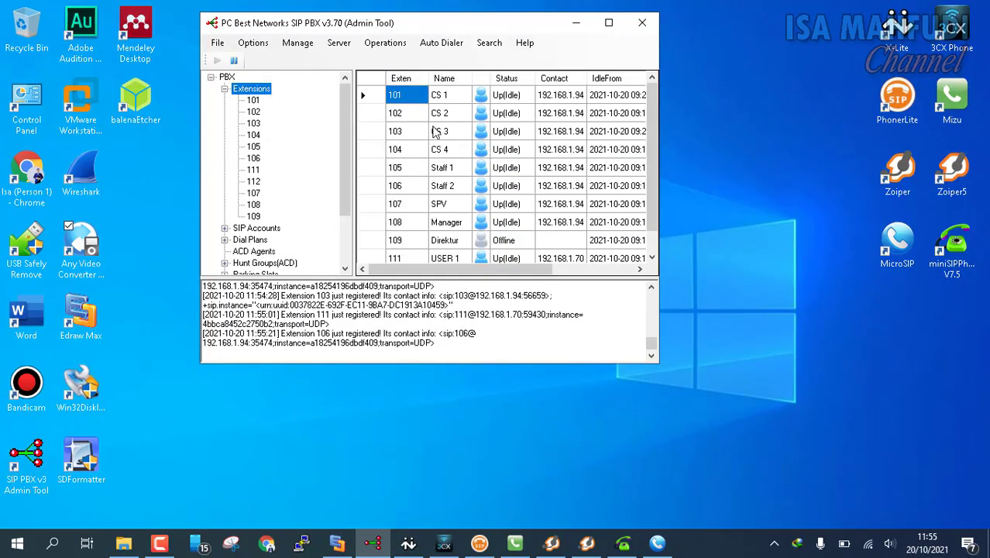
Return to the Edraw Max diagram and use Your Phone to show the mirrored phone's Zoiper app beside it.
click(337, 543)
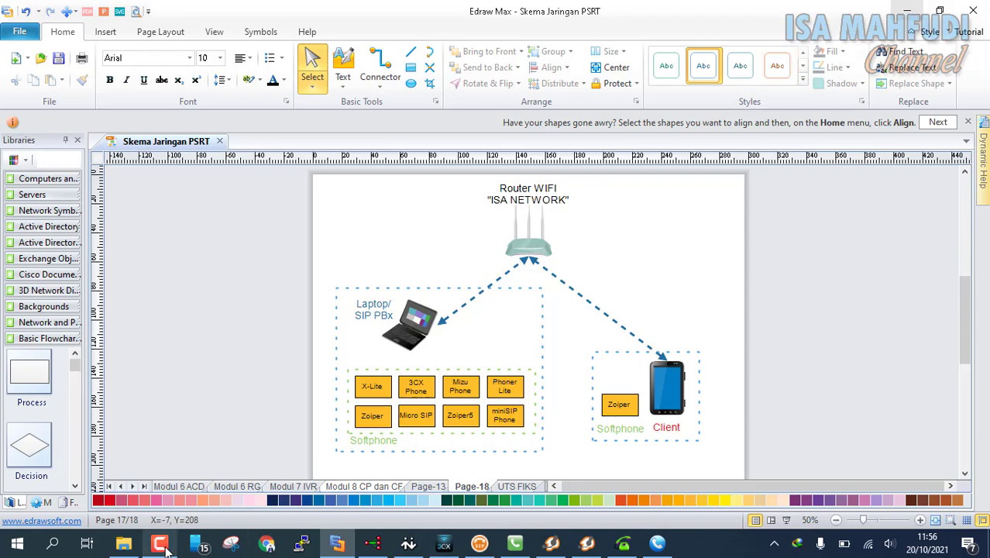
click(195, 549)
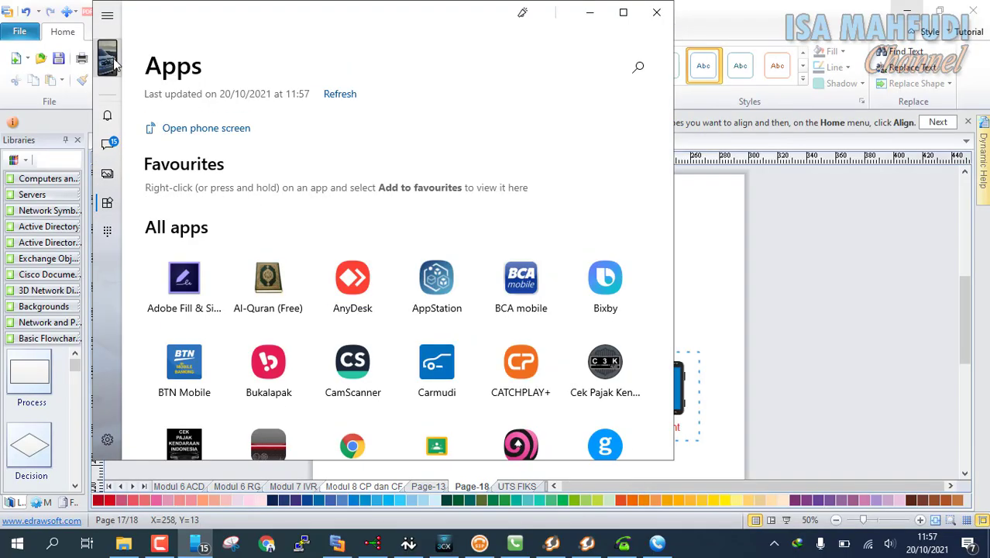
click(594, 17)
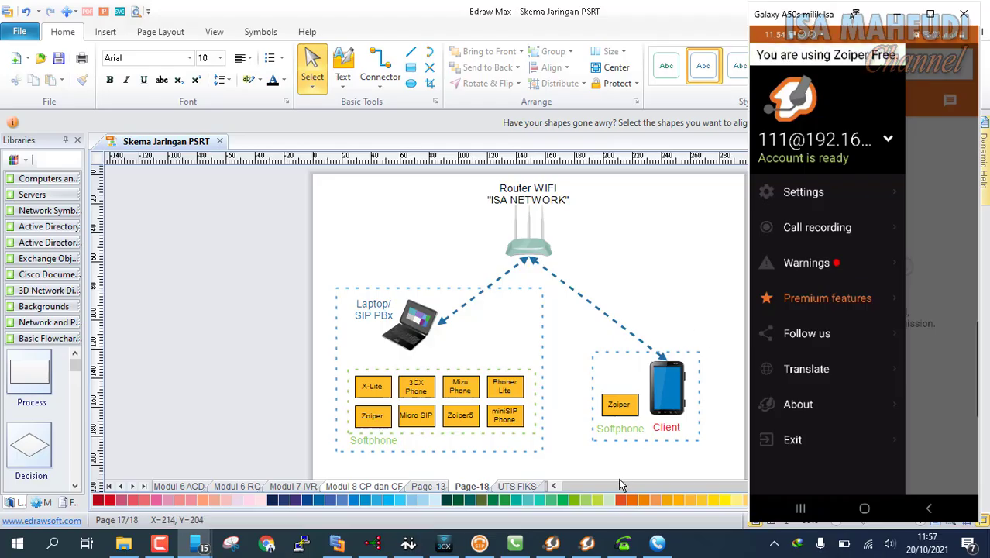
Switch to the SIP PBX Admin Tool and check the registration status of all extensions.
click(373, 543)
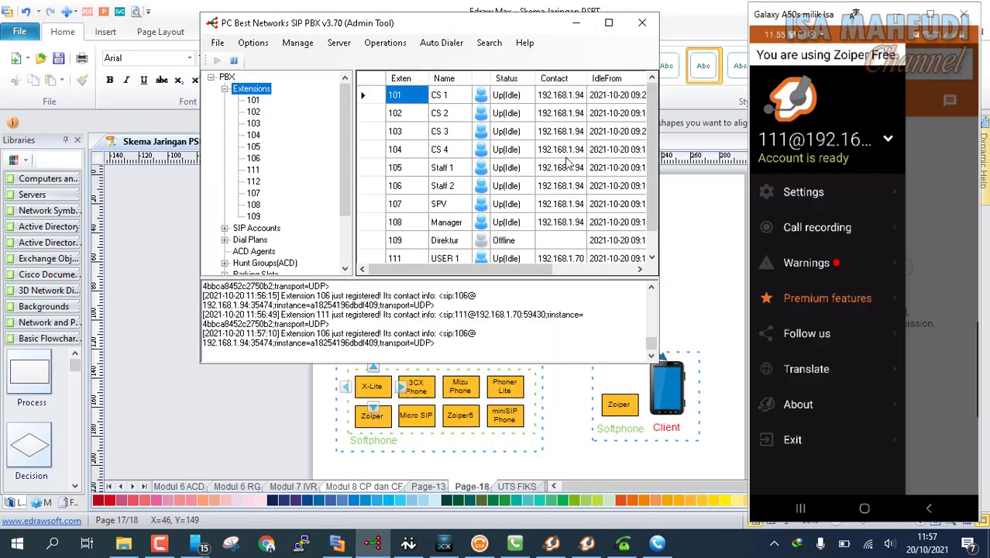
scroll(574, 172, down, 1)
scroll(582, 184, up, 1)
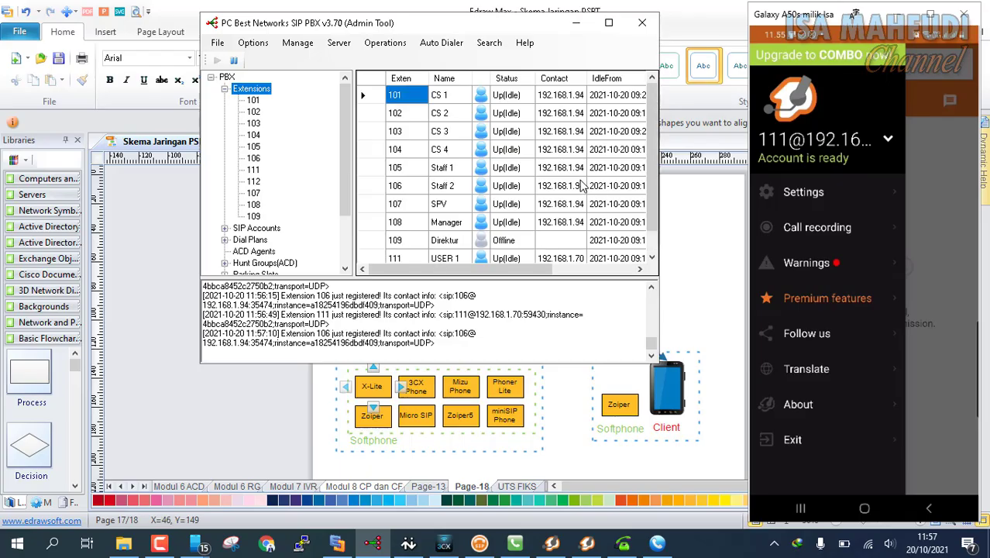
scroll(455, 118, down, 1)
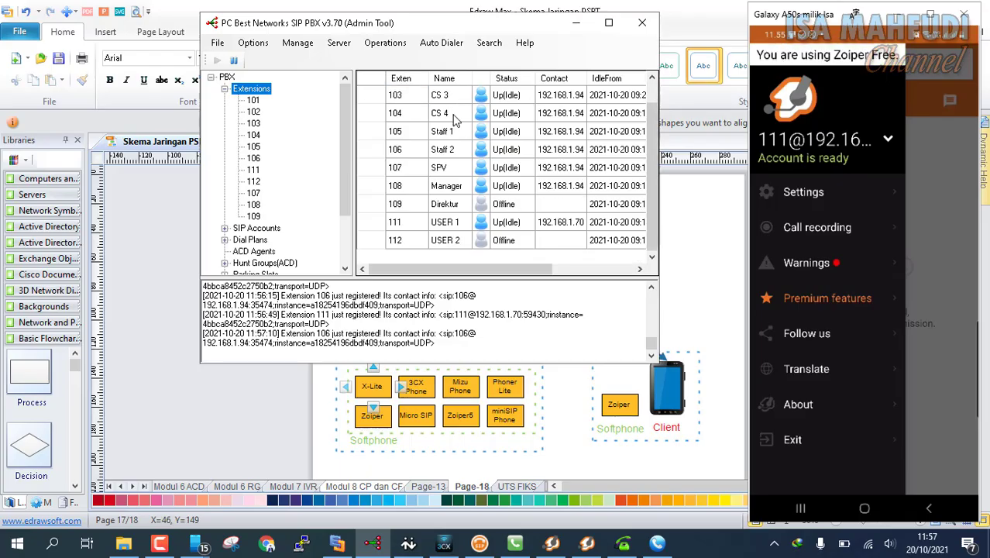
scroll(513, 193, up, 1)
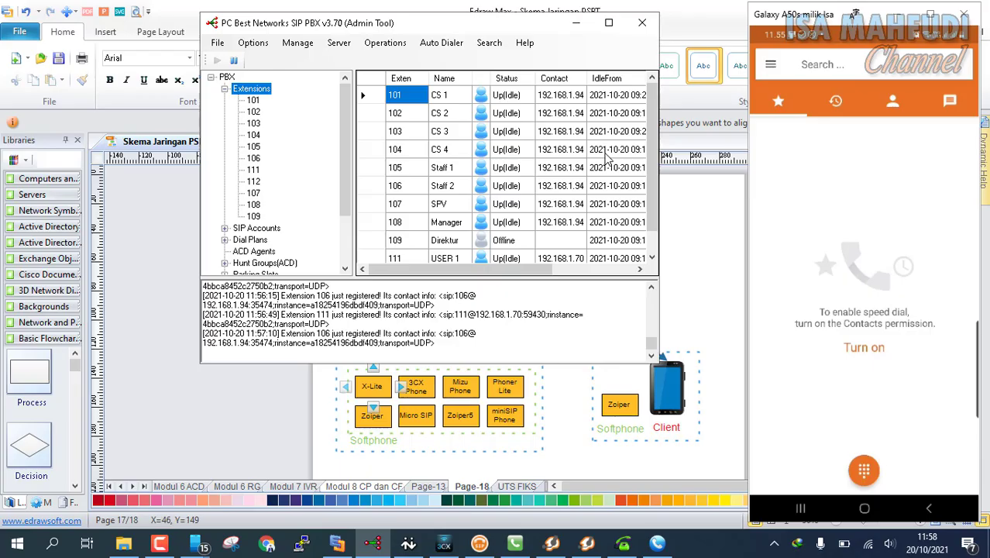
Bring the mirrored phone's Zoiper dialer back up and place the SIP PBX Admin Tool's extension list beside it.
click(692, 292)
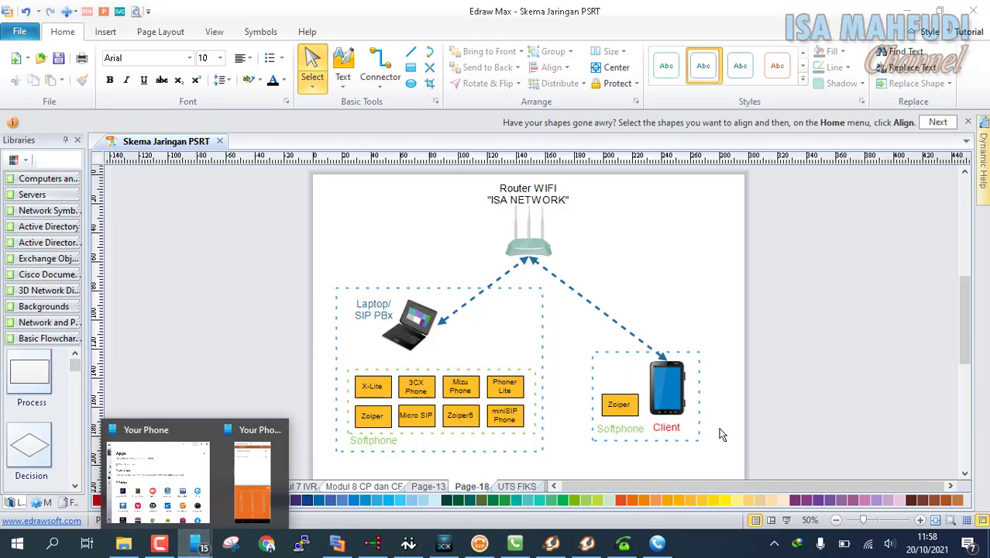
click(252, 477)
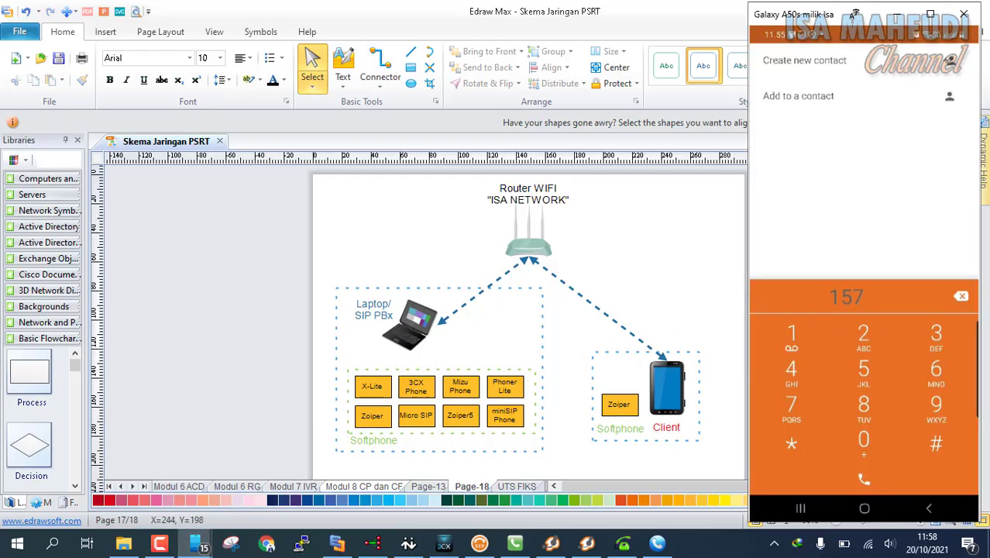
click(373, 543)
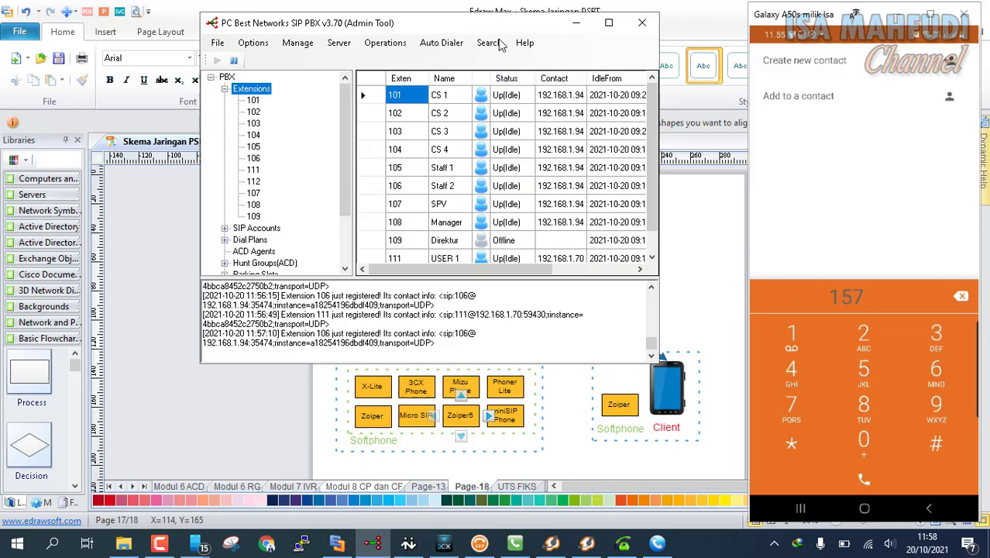
drag(482, 26, 529, 84)
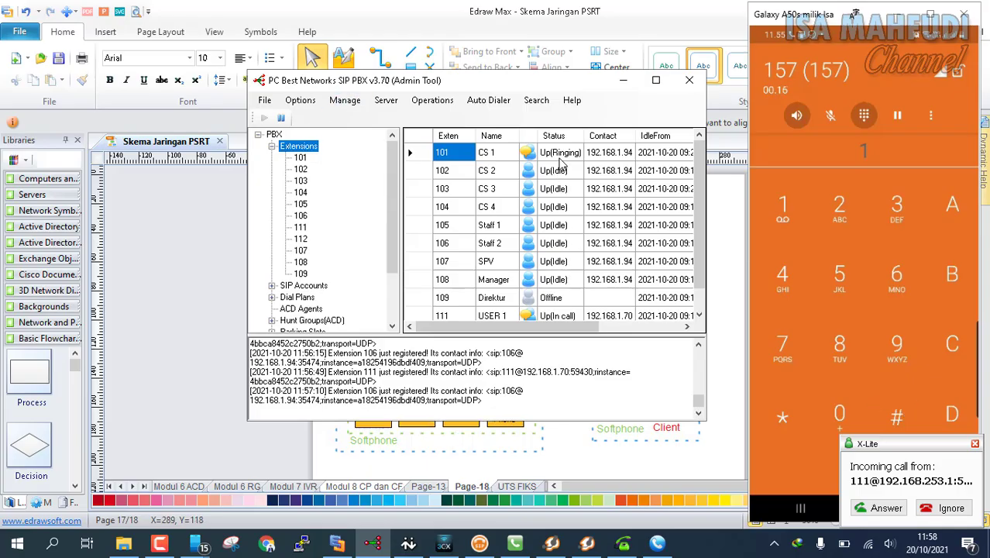
Answer the incoming call from extension 111 in X-Lite.
click(895, 512)
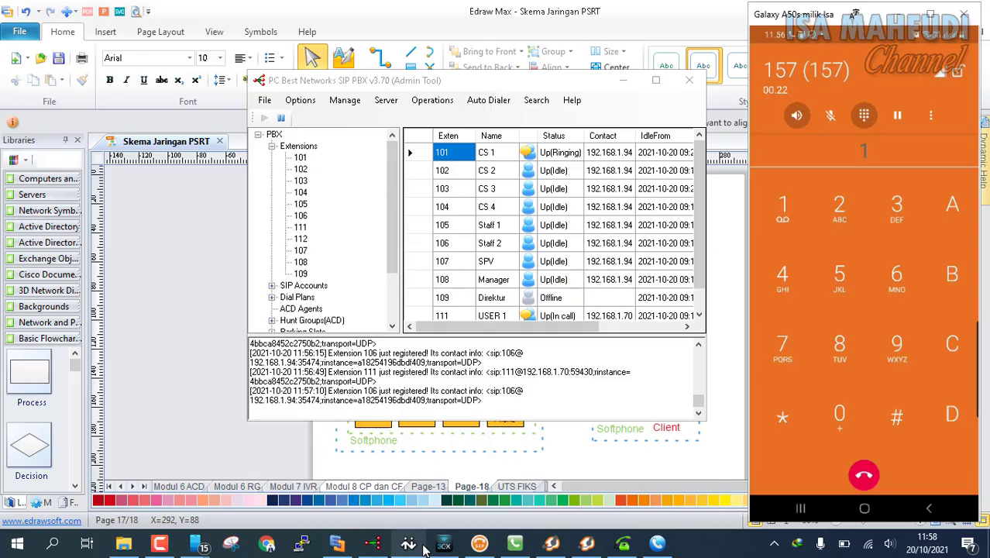
Bring X-Lite forward and mute its microphone during the call with extension 111.
click(373, 545)
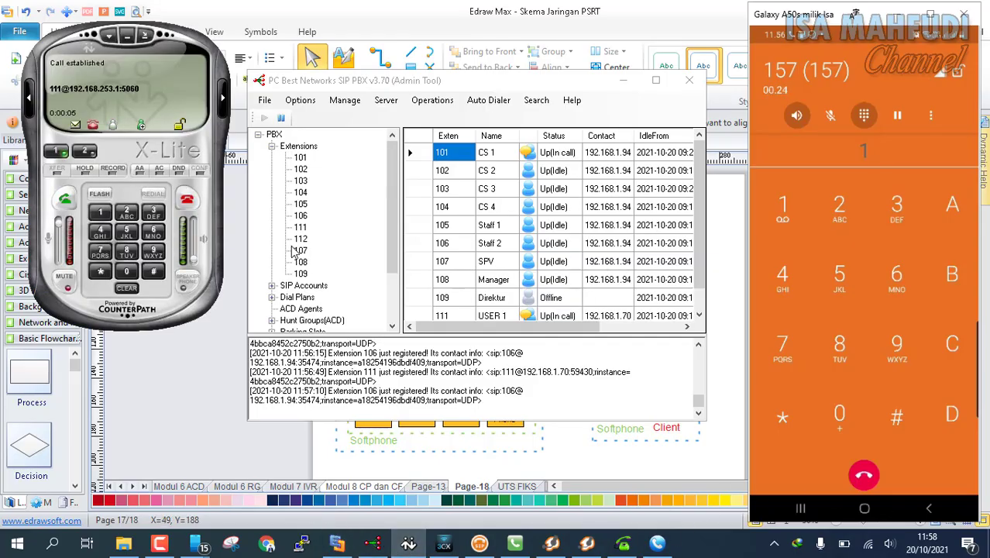
click(65, 280)
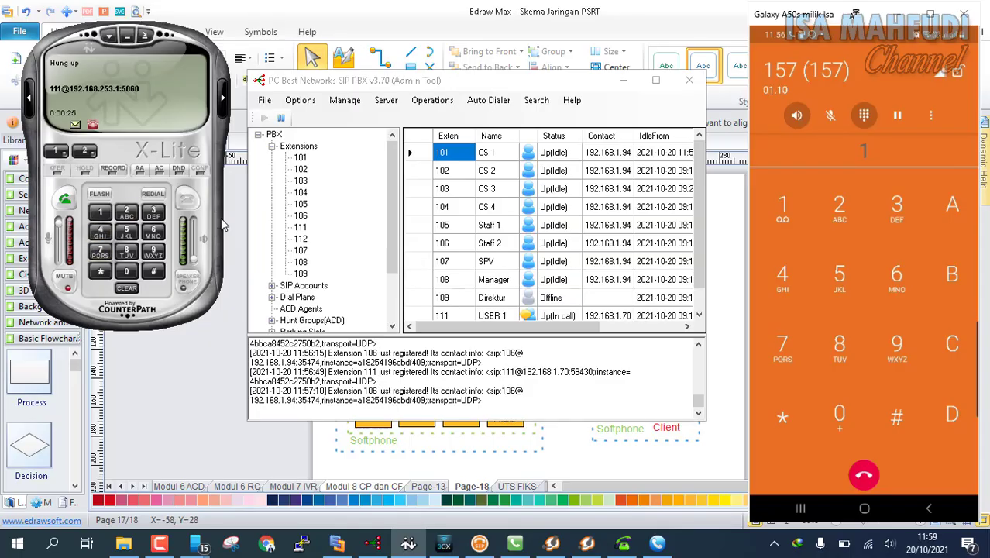
Widen the SIP PBX Admin Tool's extension list beside X-Lite and check the call status and channel of extension 111.
drag(705, 229, 715, 300)
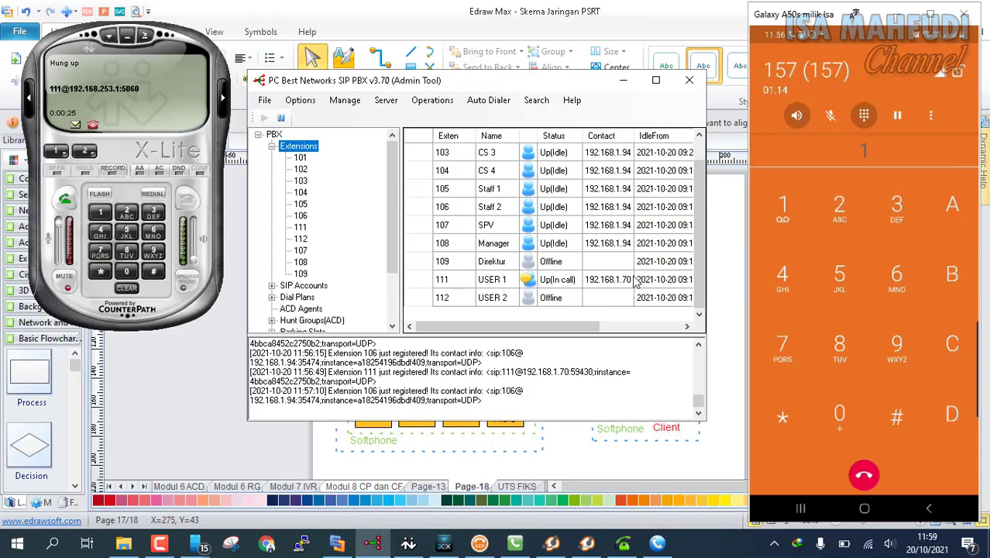
drag(711, 181, 883, 181)
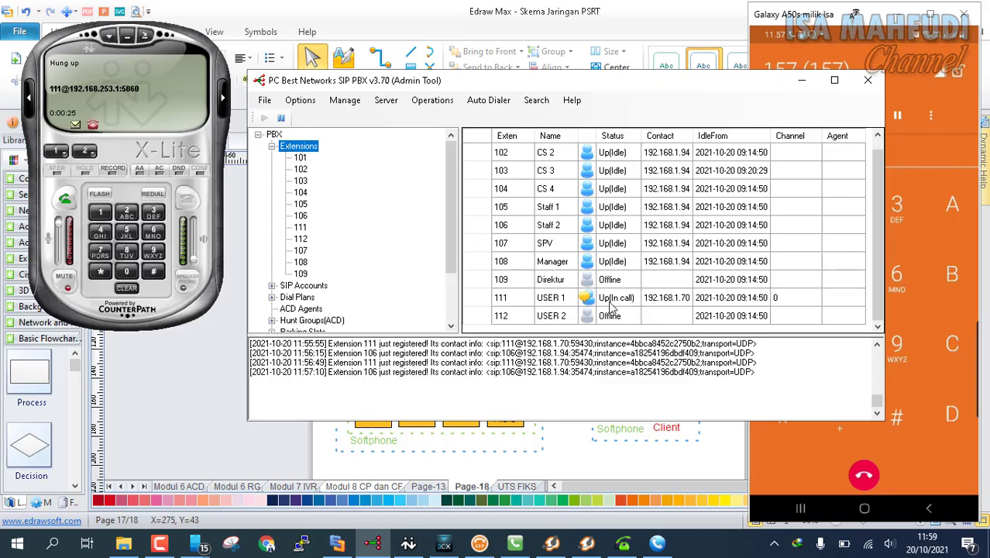
click(607, 172)
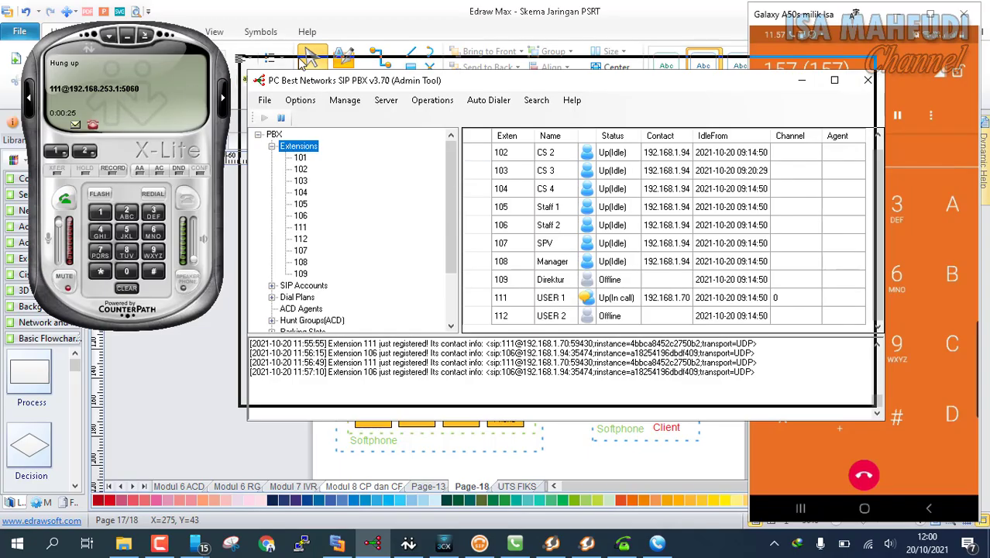
drag(319, 86, 299, 60)
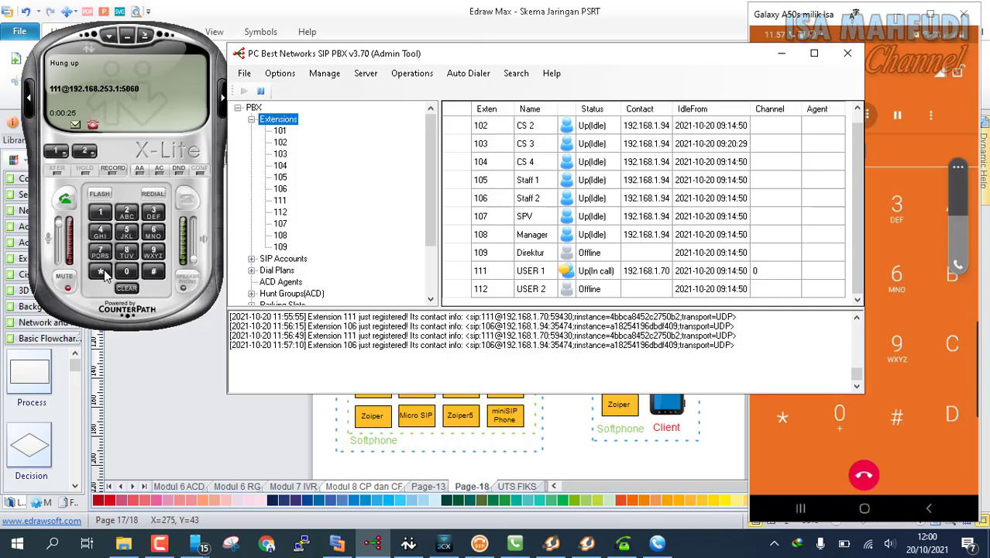
Retrieve the parked call by dialing *9 in X-Lite, mute the microphone, and enlarge the Admin Tool to monitor all extensions.
click(102, 272)
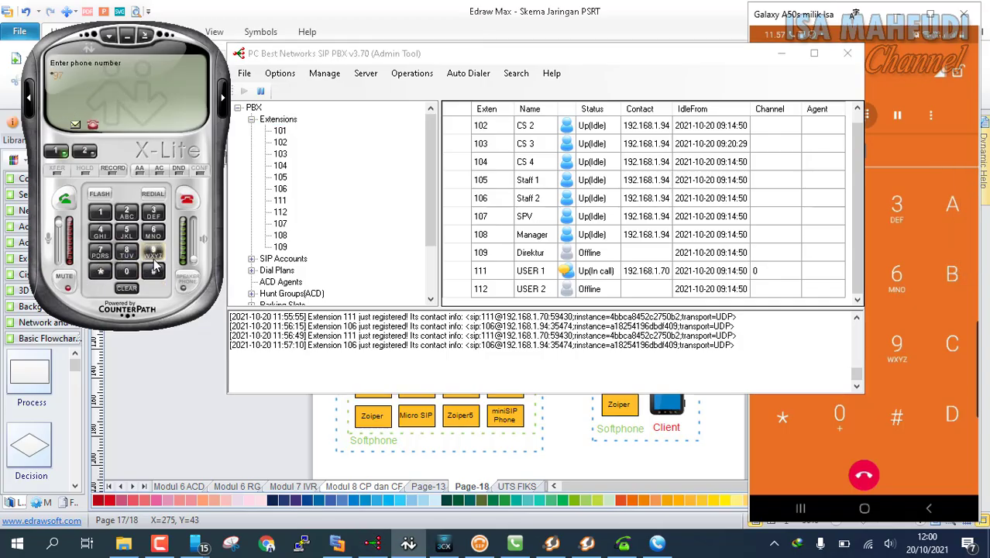
click(65, 200)
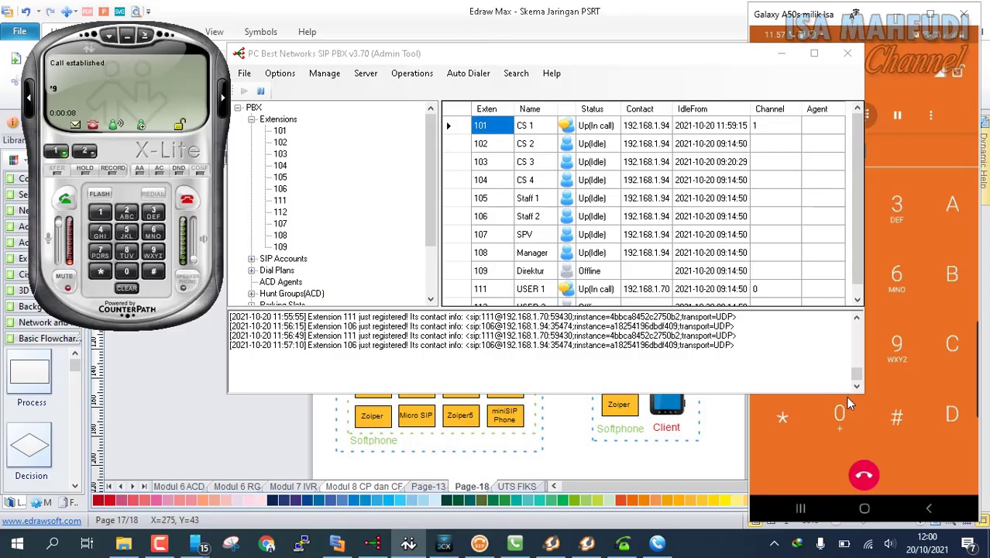
drag(848, 392, 846, 468)
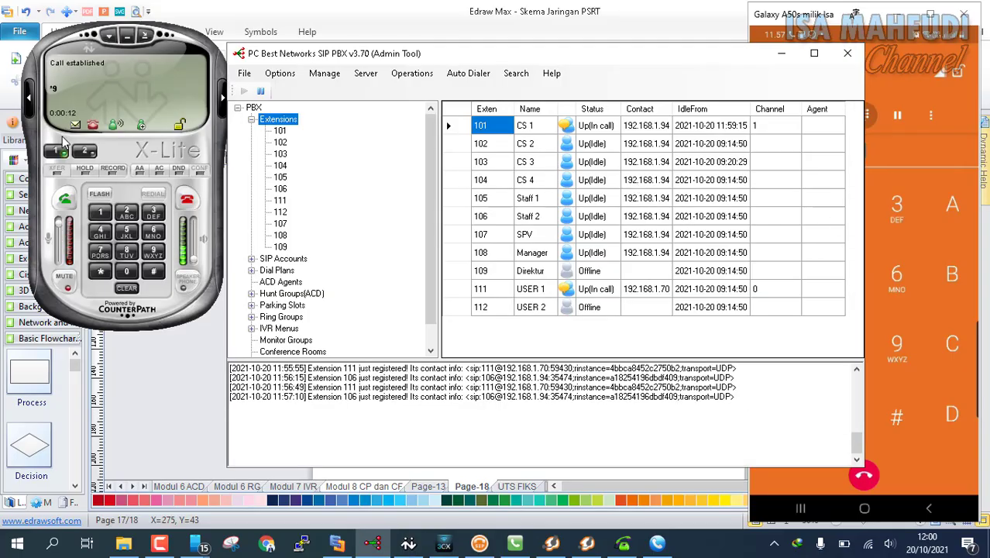
click(66, 288)
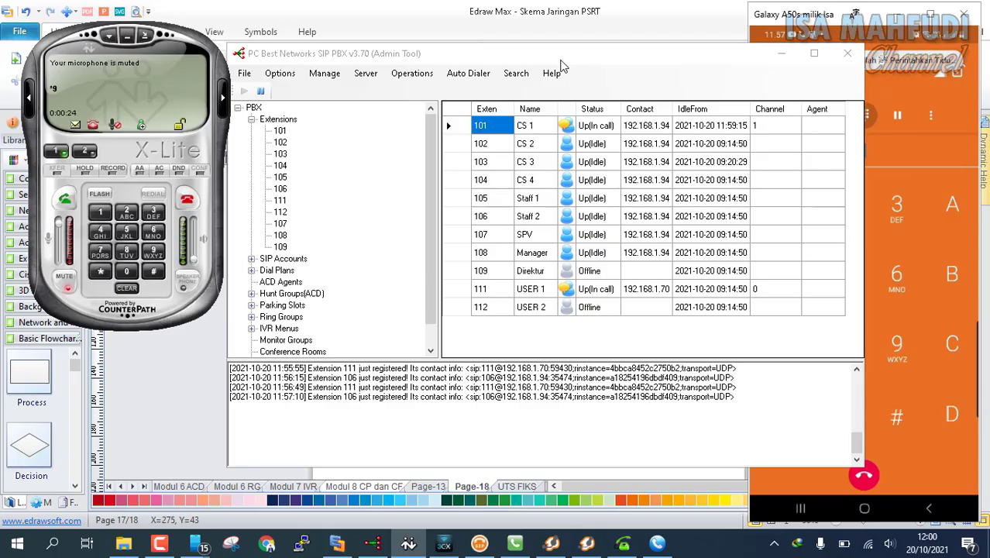
drag(561, 62, 491, 48)
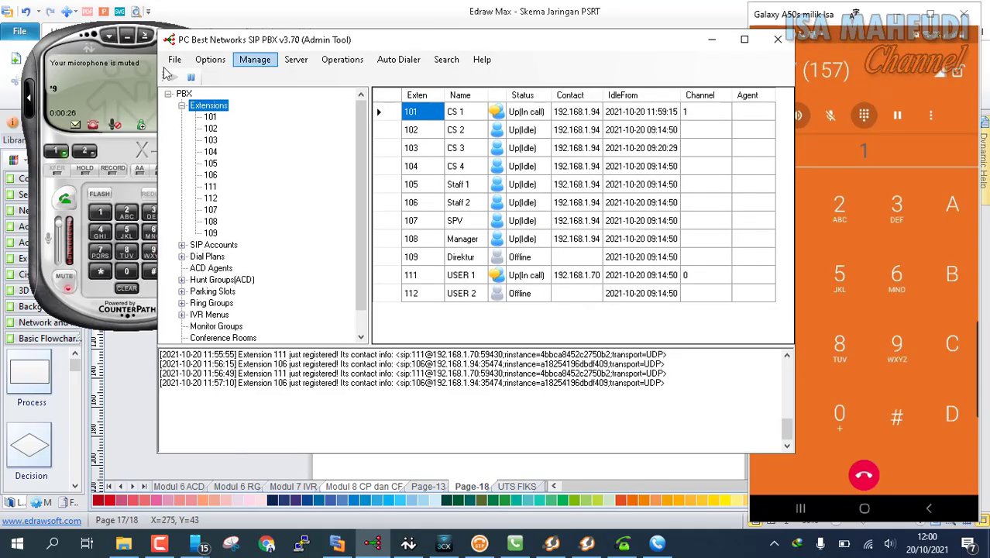
click(128, 149)
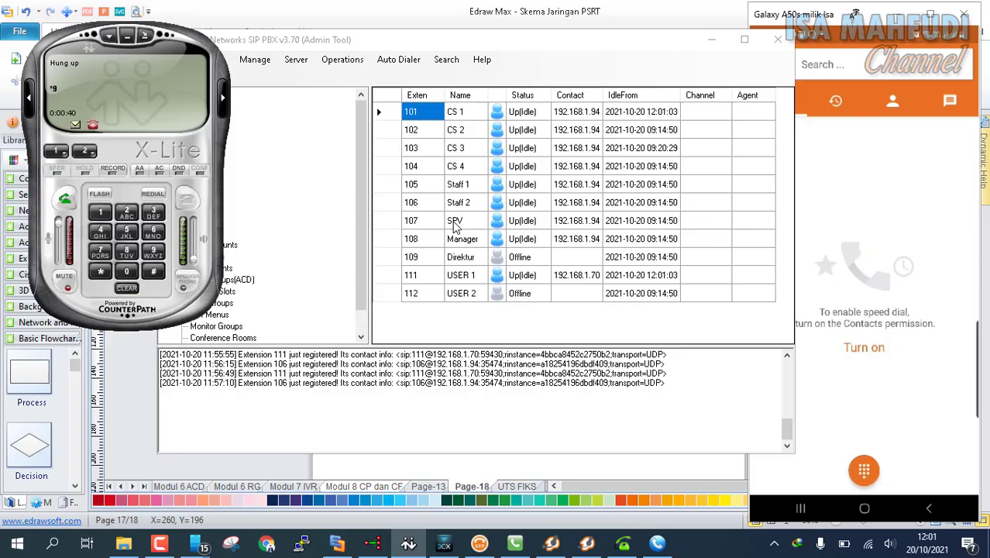
Open the PBX special numbers in the Admin Tool and display the magic transfer codes.
click(523, 43)
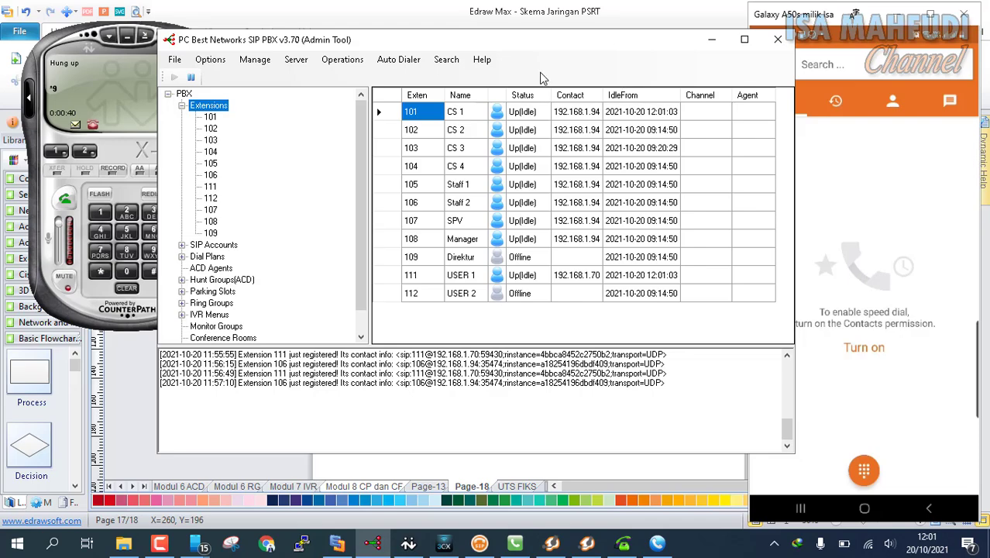
click(322, 65)
mouse_move(306, 68)
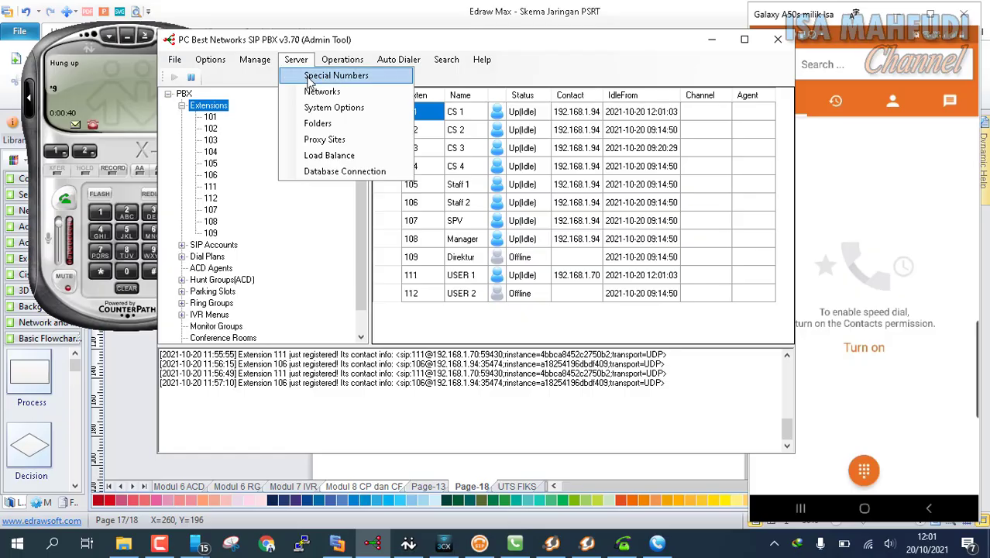
click(309, 78)
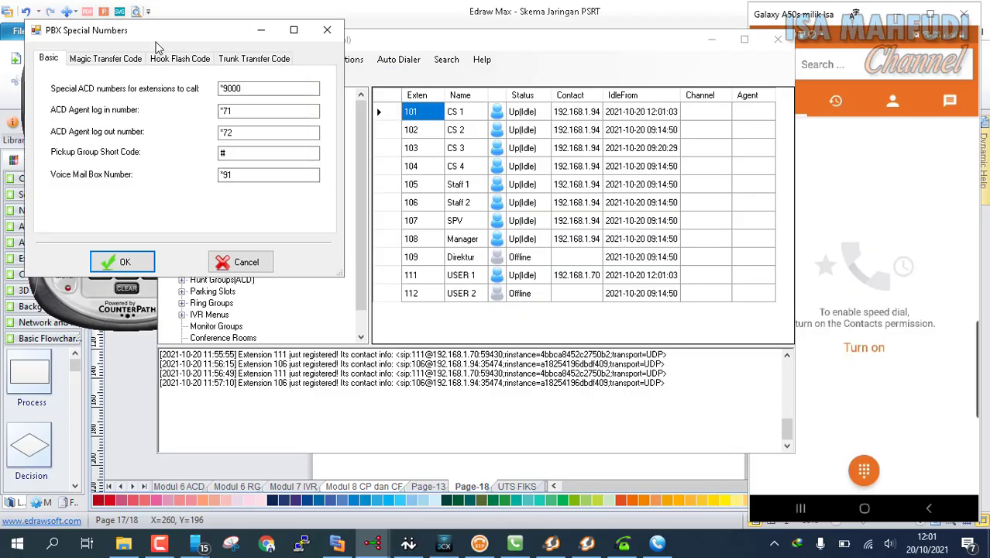
drag(131, 38, 315, 72)
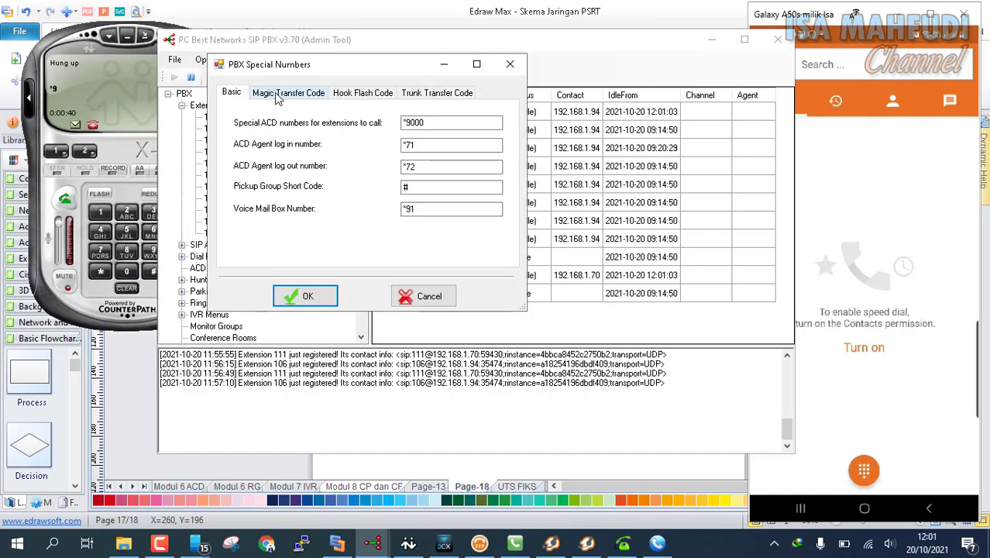
click(279, 95)
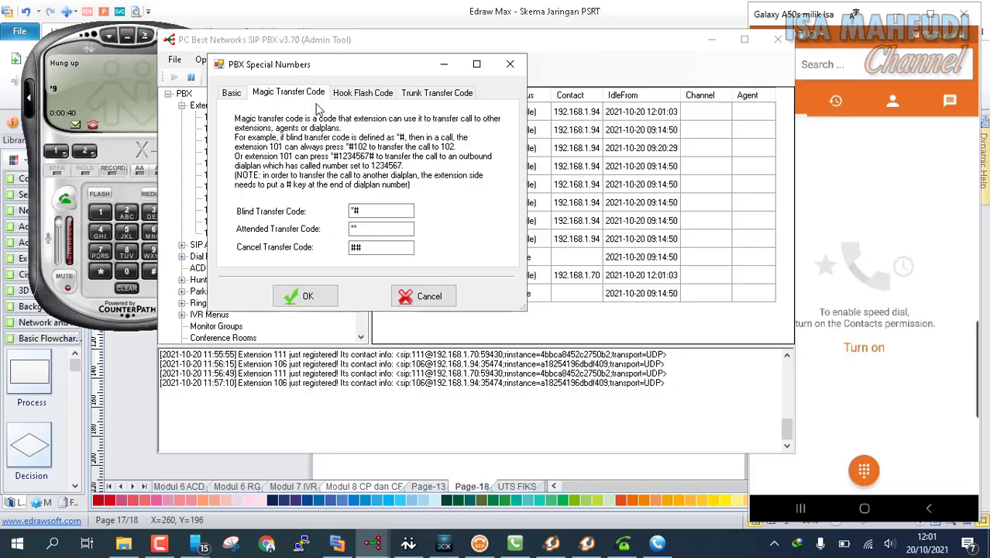
Review the blind and attended transfer codes and place their dialog clear of the extension list.
click(386, 214)
key(ctrl+a)
drag(371, 74, 217, 80)
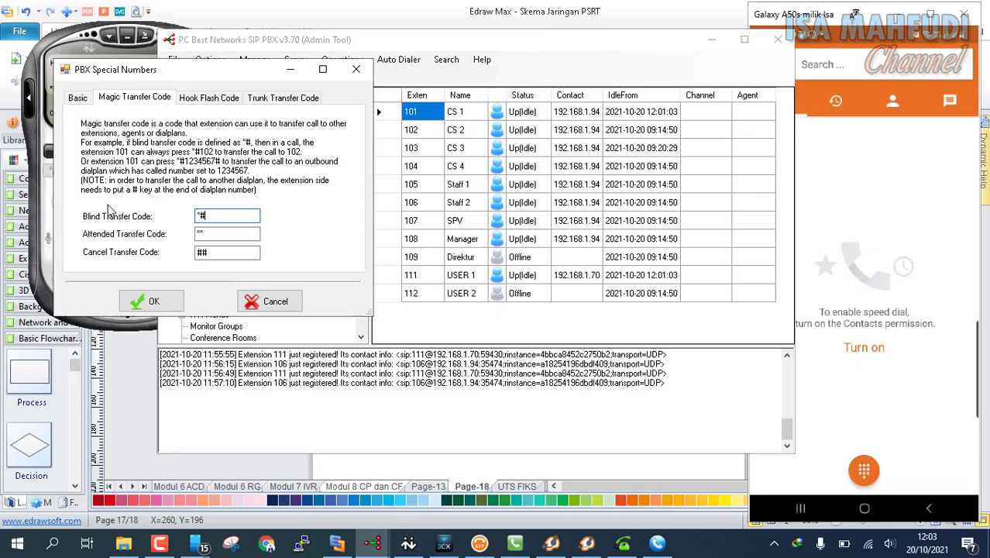
click(199, 234)
text(**)
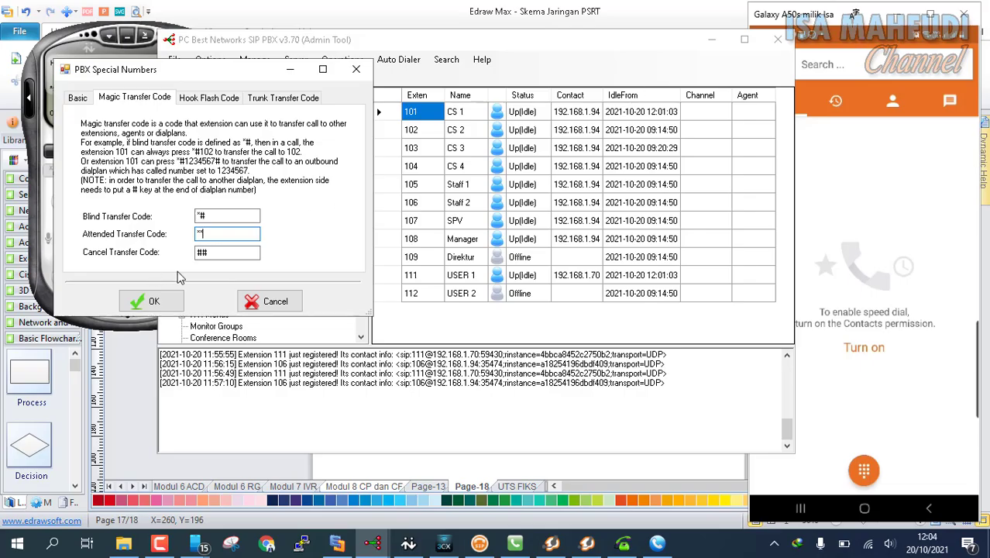
text(*)
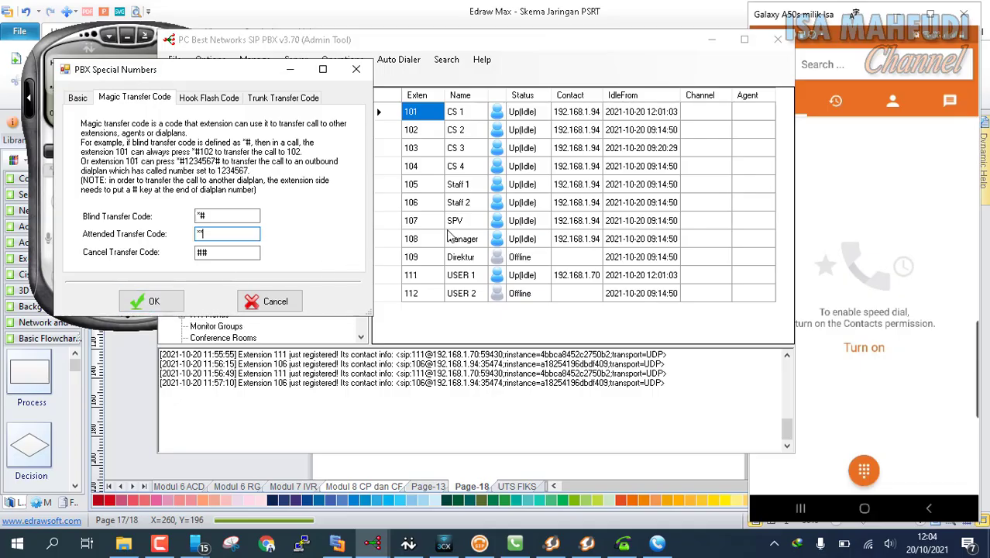
Answer the mirrored phone's incoming call in X-Lite and mute the microphone.
click(806, 21)
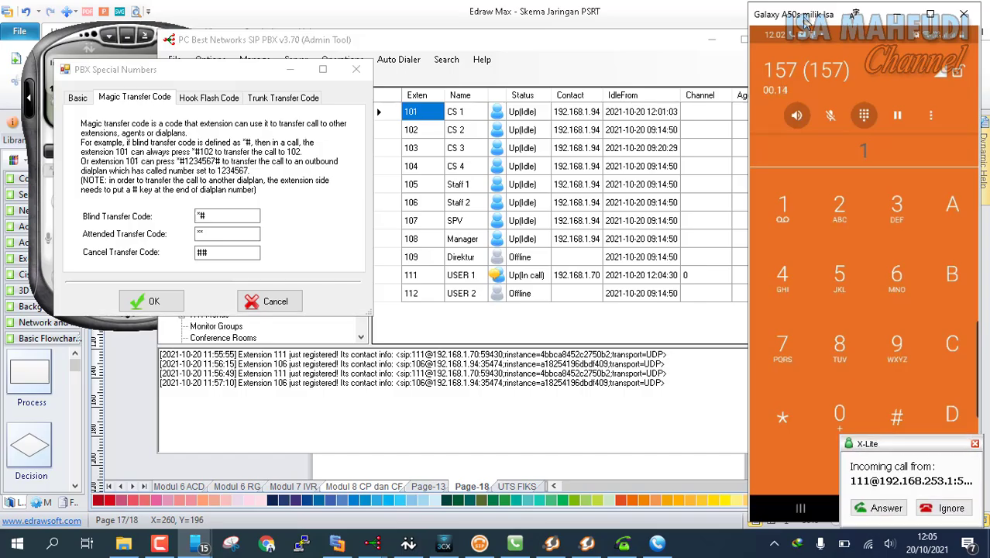
click(890, 511)
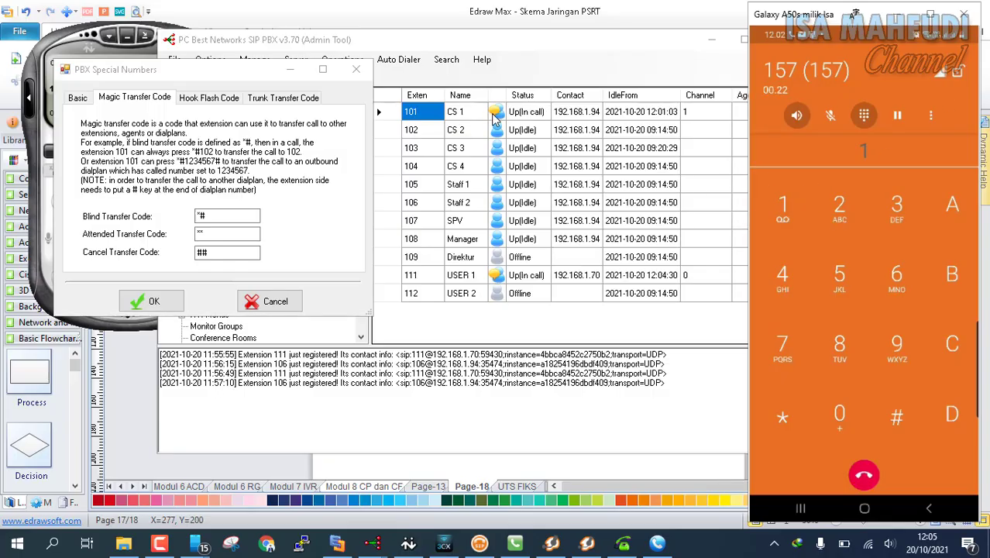
click(42, 87)
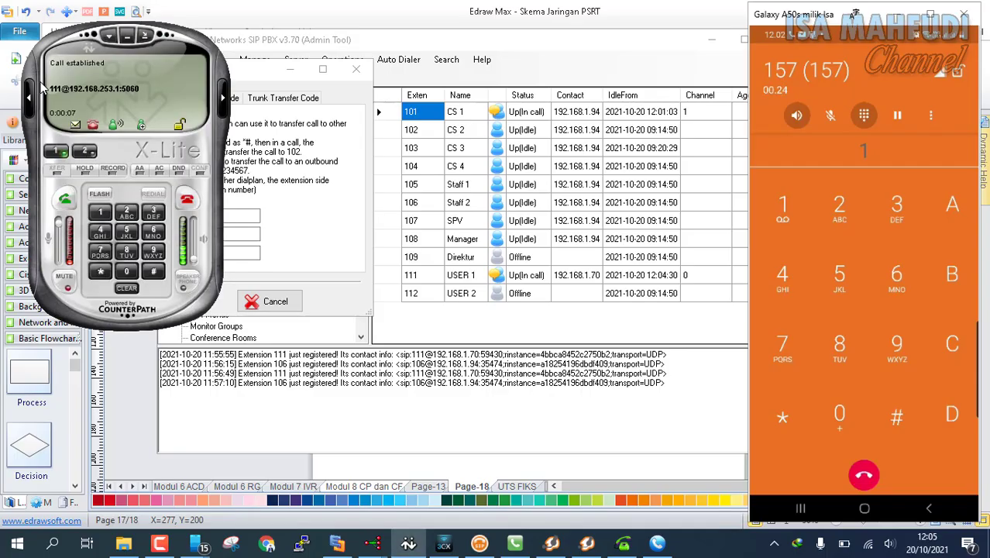
click(64, 281)
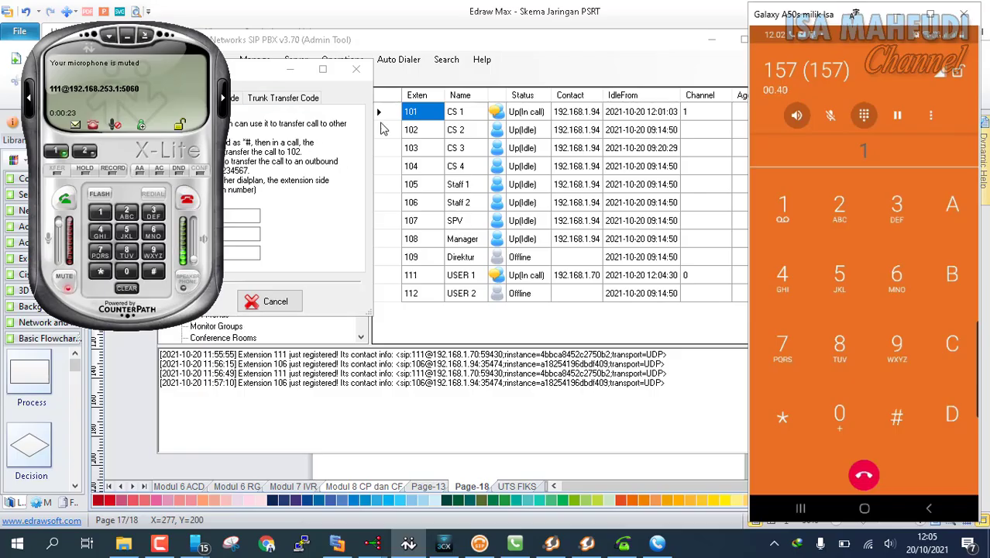
Try to transfer the call to extension 107 and bring up that extension's softphone to take it.
drag(227, 151, 541, 298)
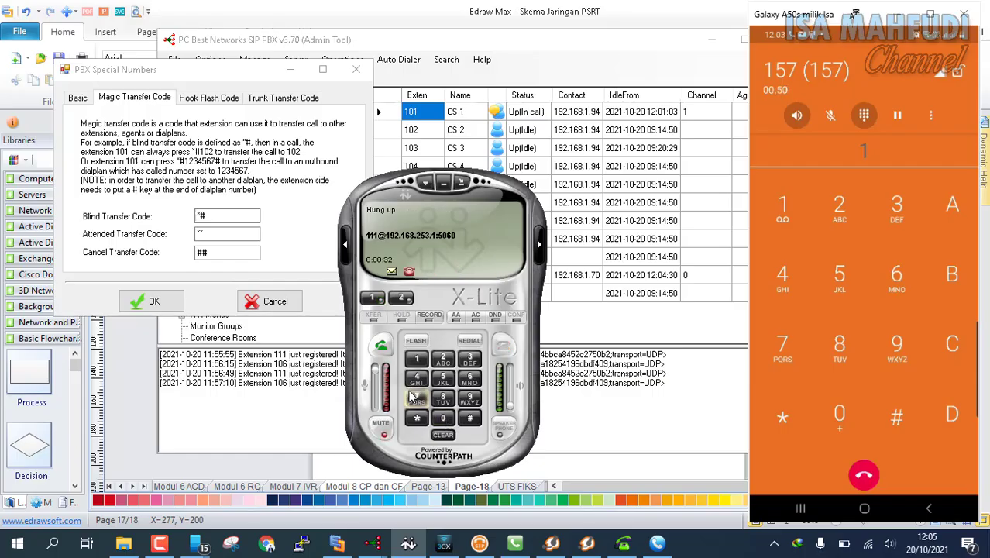
drag(529, 196, 236, 198)
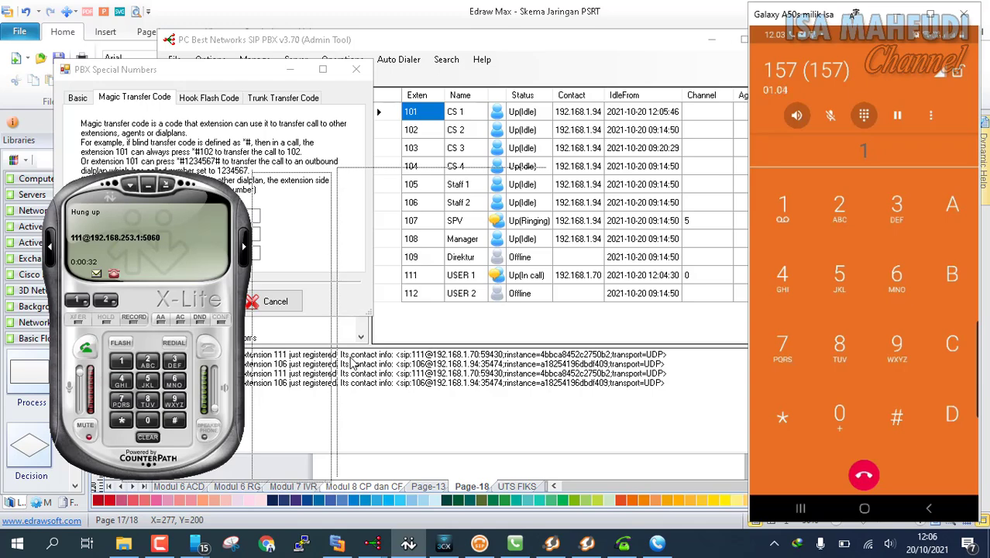
click(482, 545)
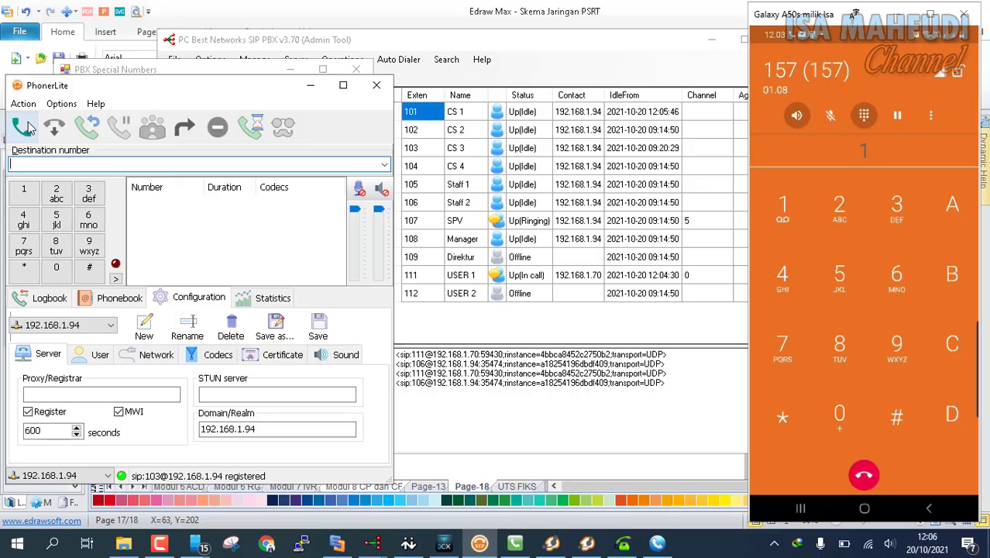
click(622, 546)
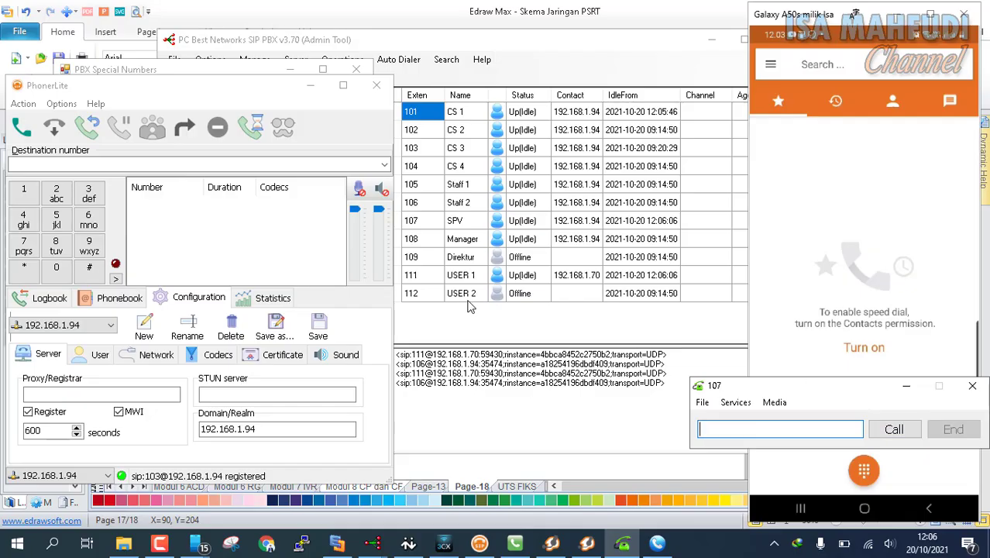
click(905, 385)
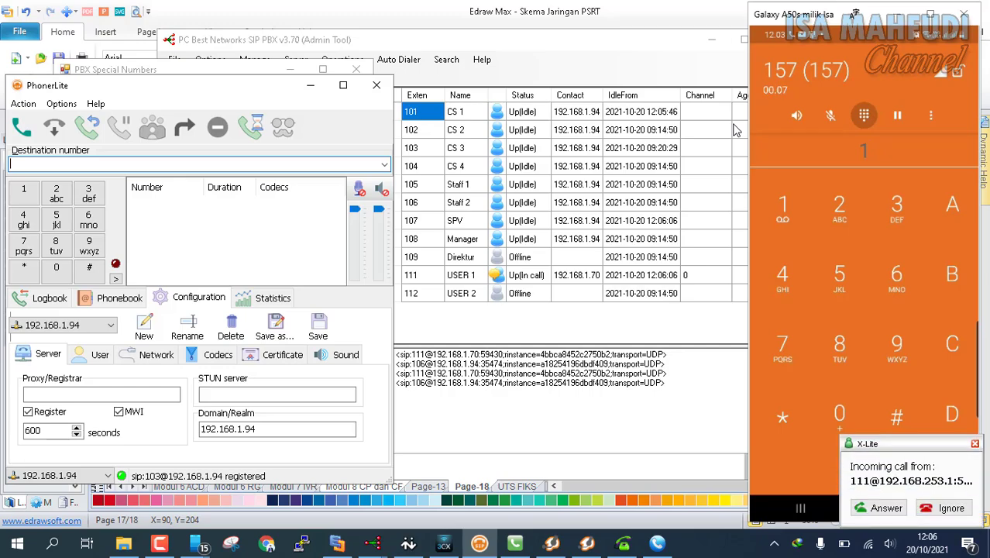
Answer the new call from extension 111 in X-Lite, minimize PhonerLite to reveal the transfer codes, and mute the microphone.
click(899, 507)
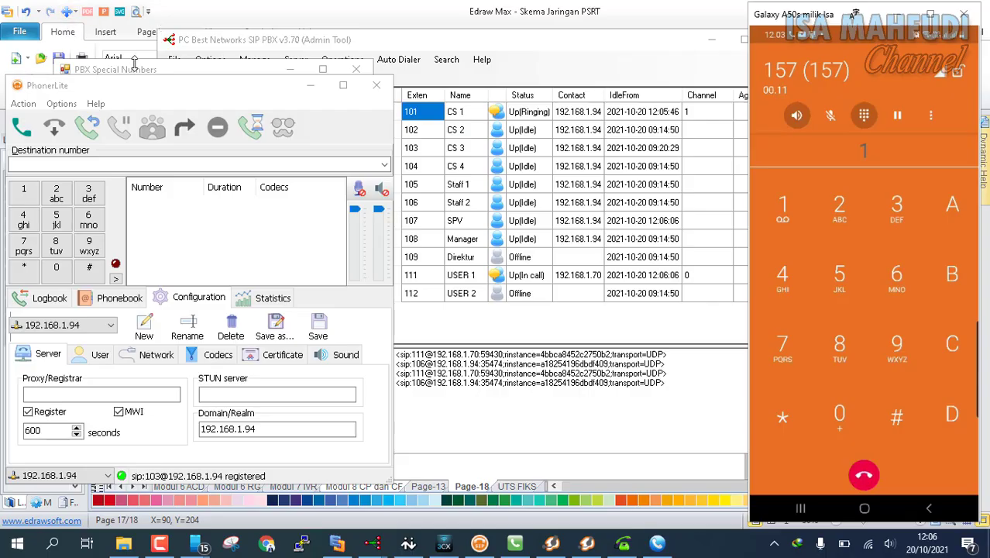
click(409, 544)
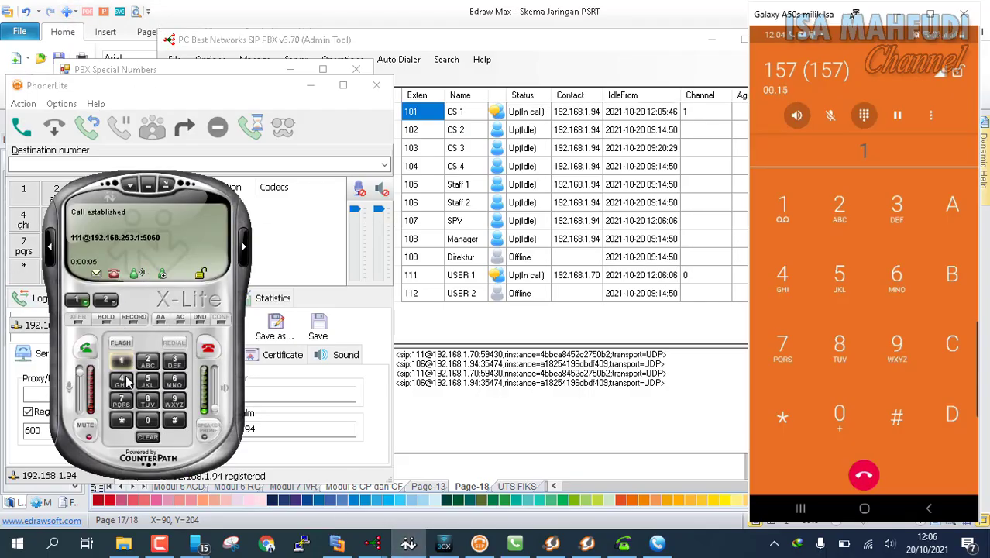
click(309, 86)
drag(190, 199, 439, 155)
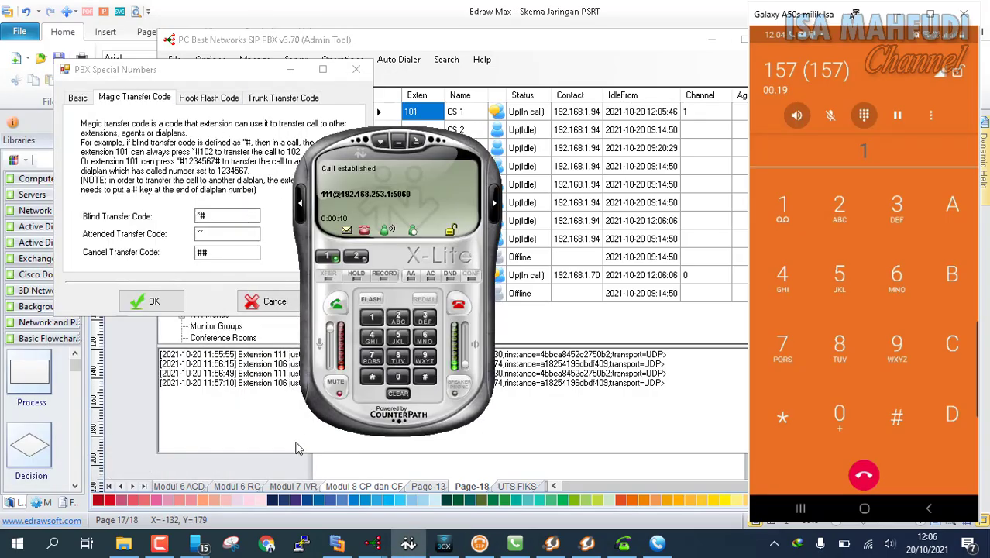
click(336, 392)
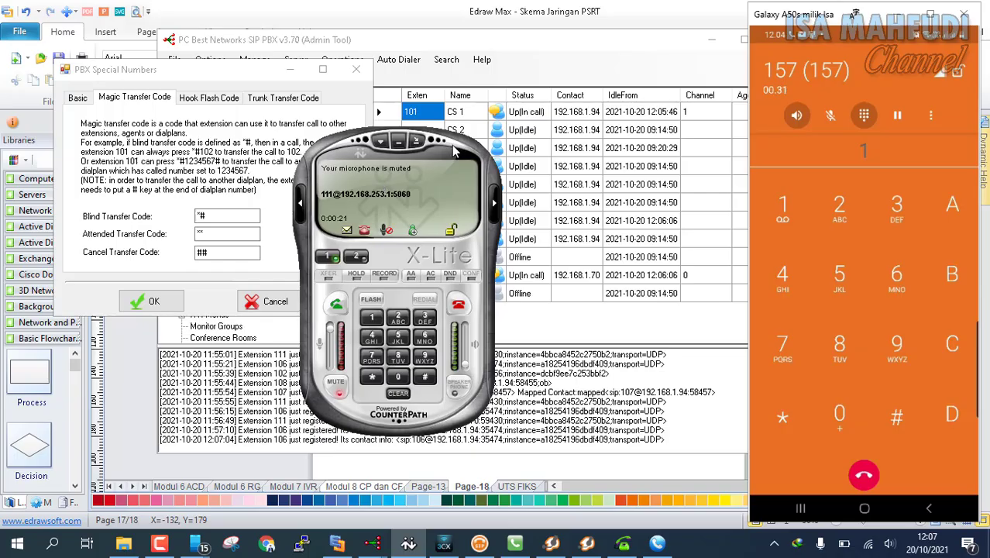
Transfer the X-Lite call to extension 107, answer it in that extension's softphone, and move X-Lite aside.
drag(457, 152, 409, 249)
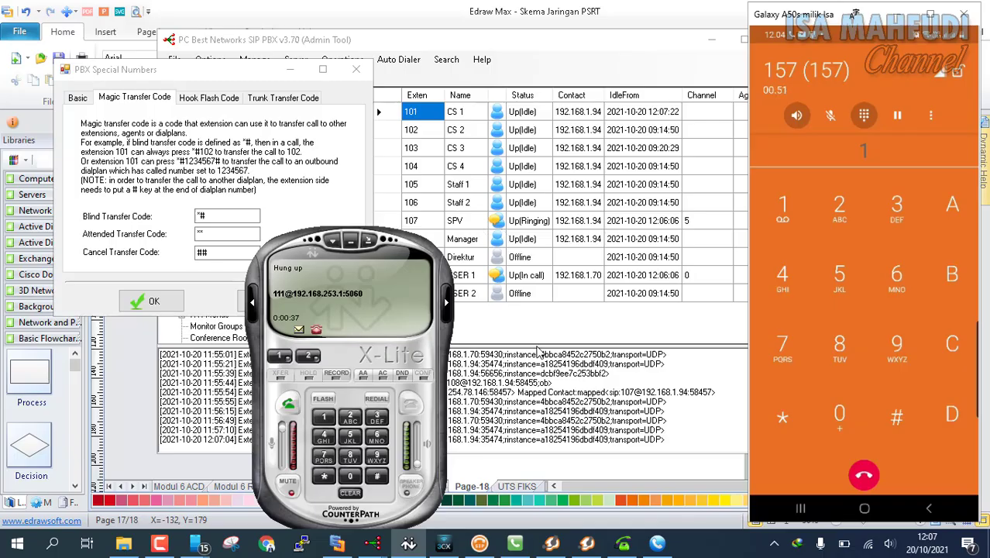
click(624, 545)
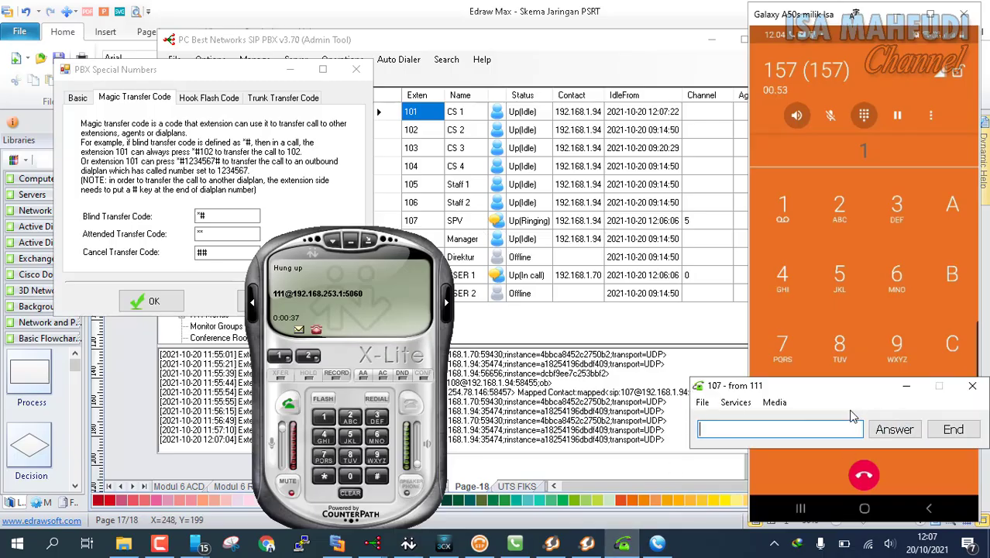
click(895, 430)
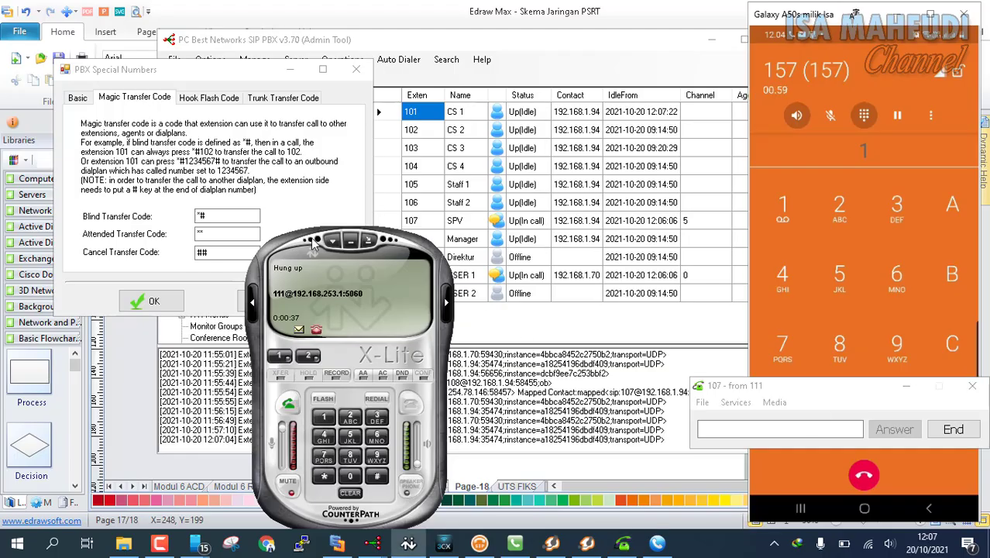
drag(438, 258, 140, 264)
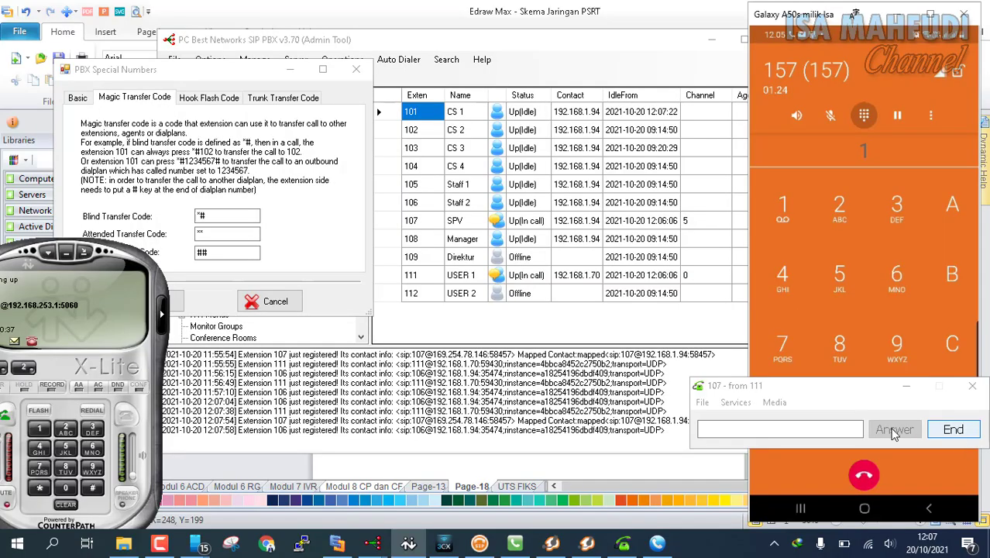
End the transferred call on extension 107's softphone, minimize that softphone, and bring X-Lite back into the open.
click(954, 431)
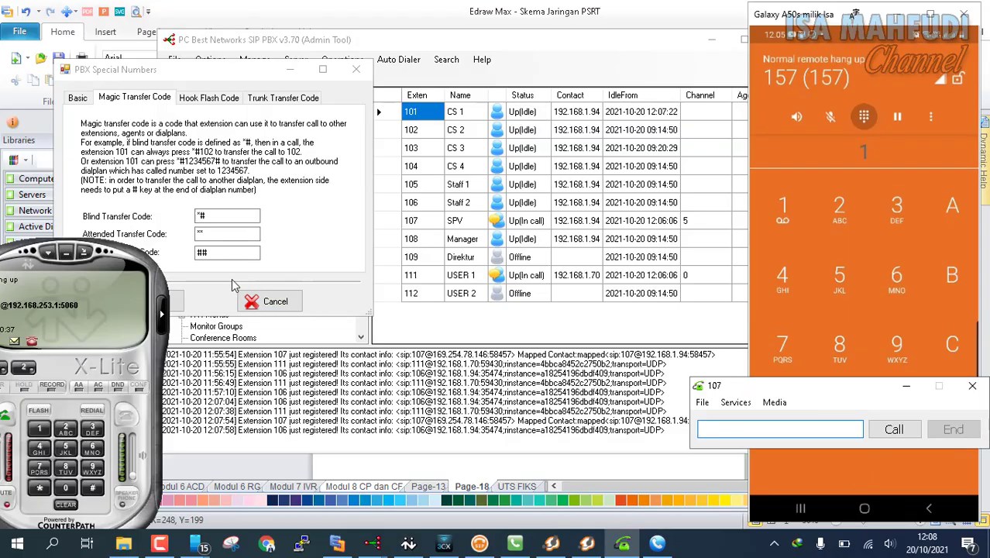
drag(120, 259, 429, 294)
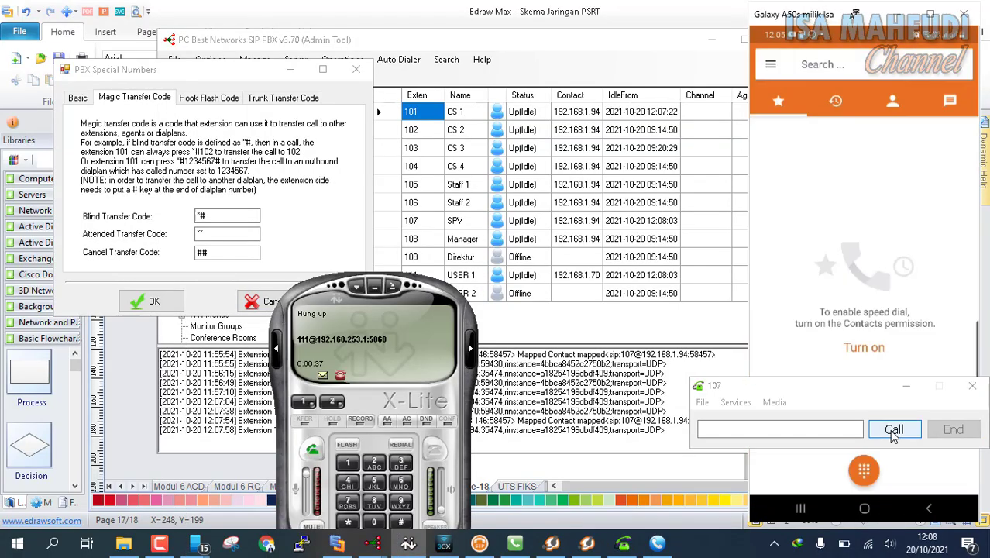
click(906, 386)
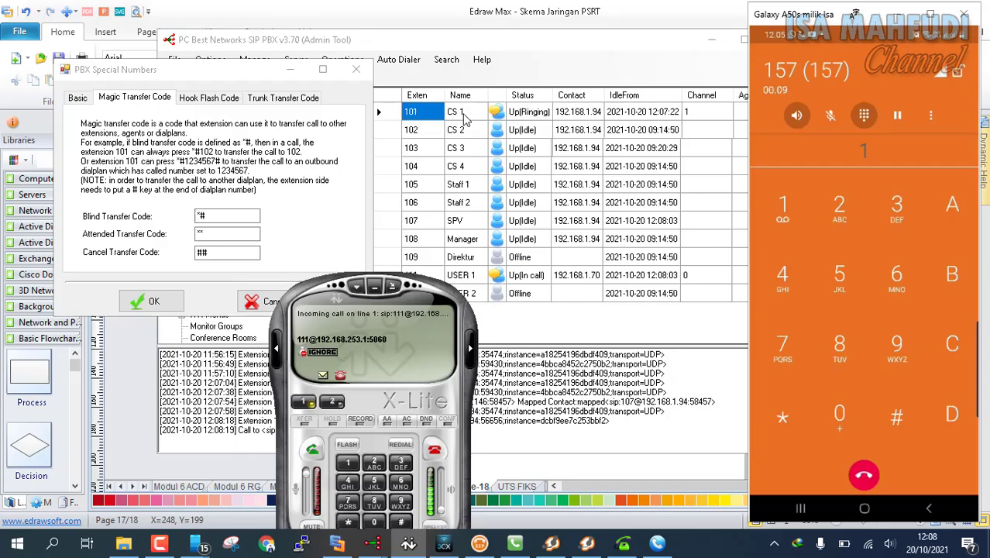
Answer the new call from extension 111 in X-Lite, bring its whole keypad into view, and mute the microphone.
click(312, 449)
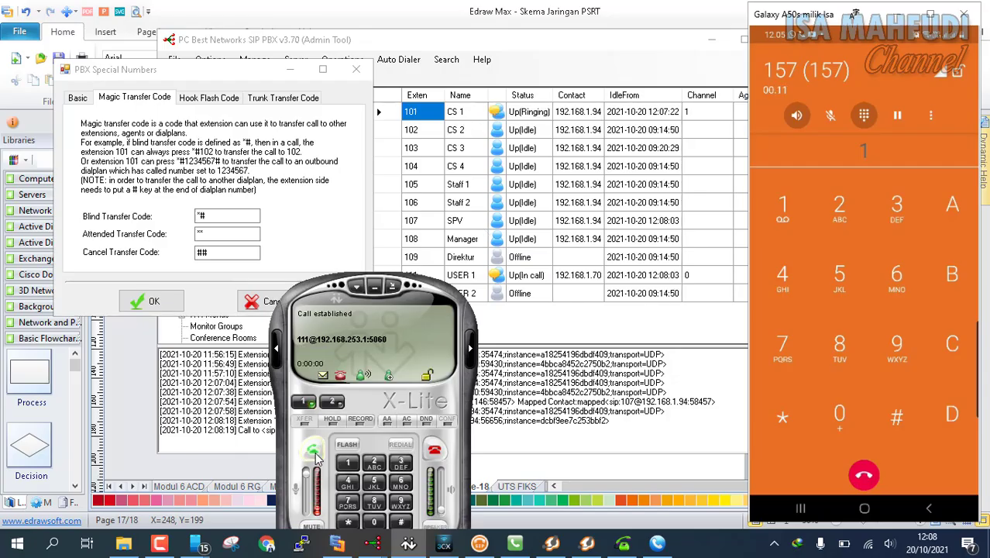
drag(454, 306, 446, 260)
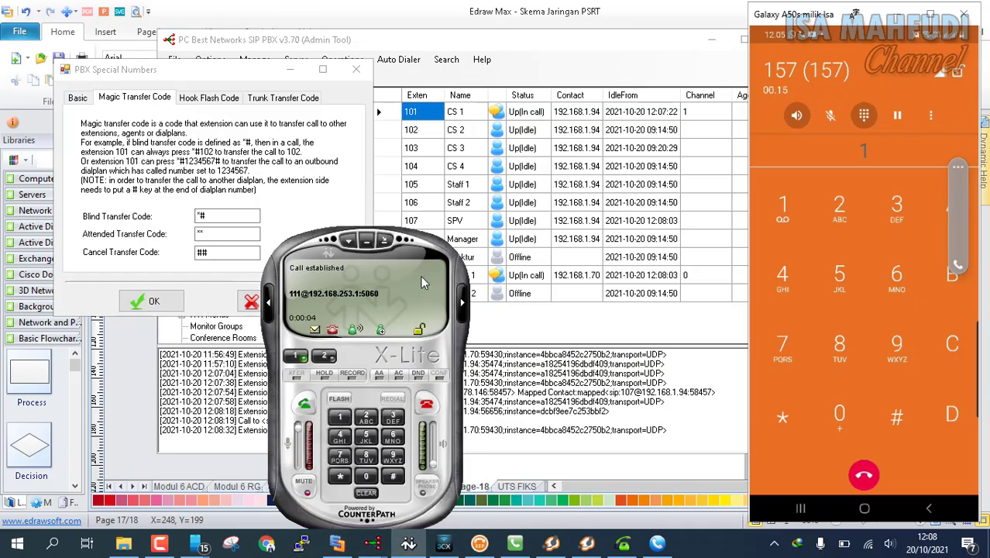
click(305, 484)
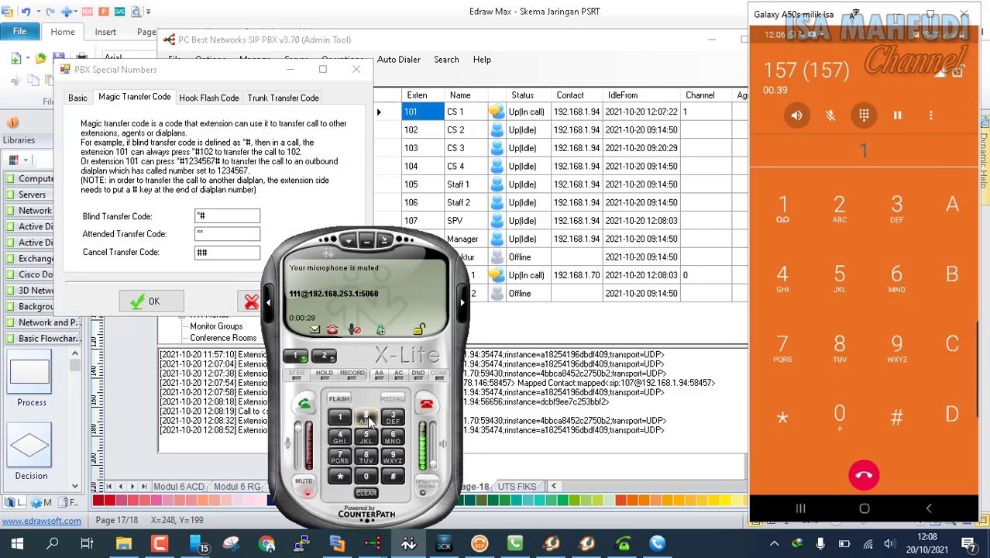
Transfer the call to extension 102, answer it in 3CXPhone, and arrange both softphones clear of the extension status columns.
click(367, 419)
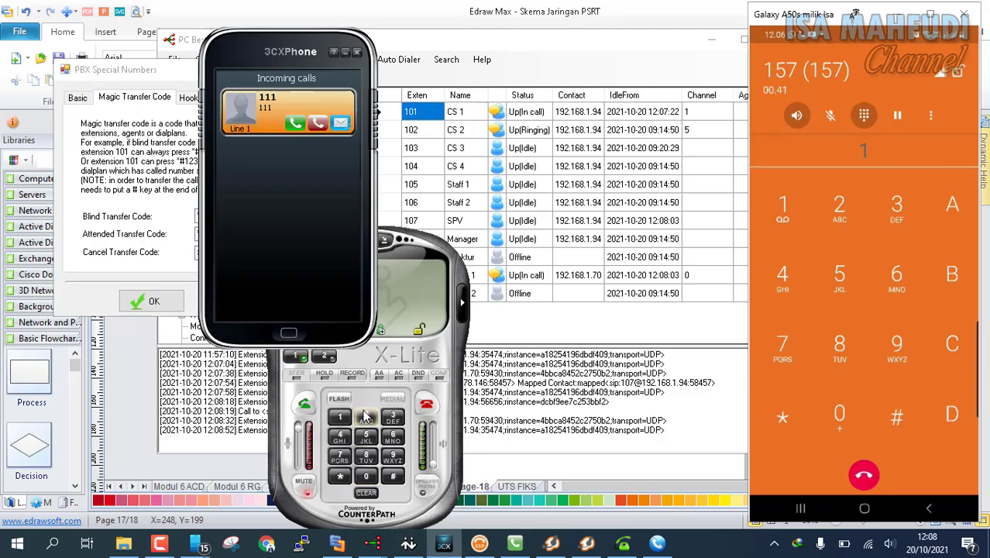
click(293, 125)
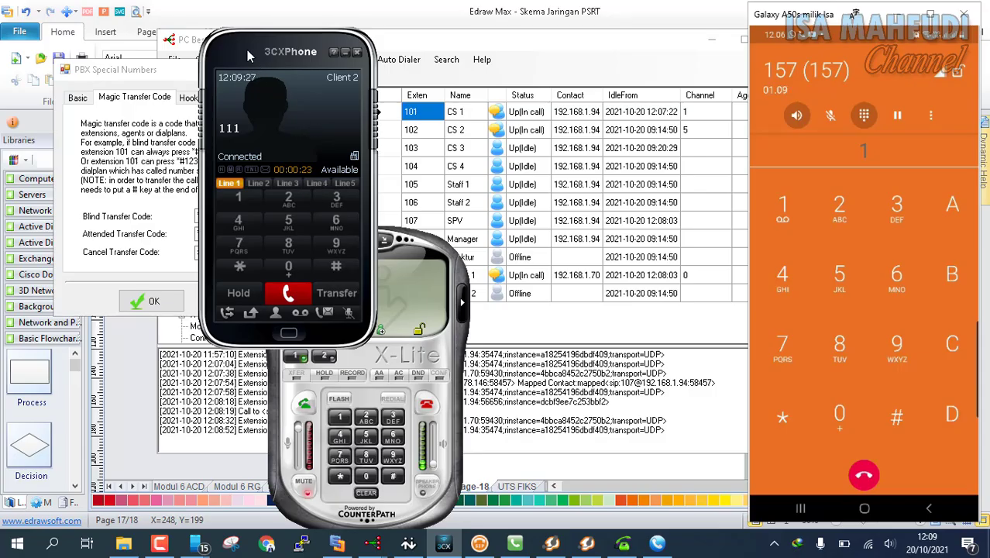
drag(247, 49, 126, 64)
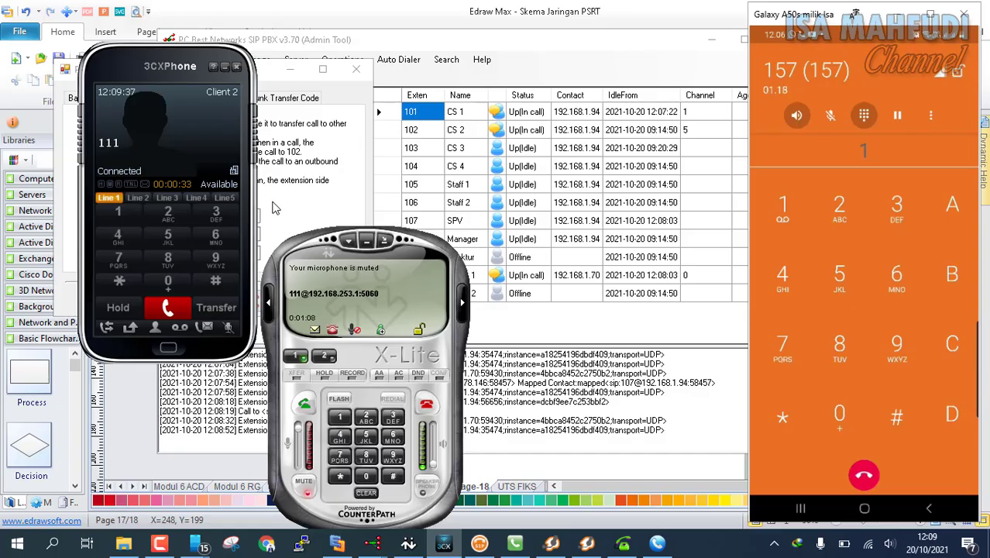
drag(393, 222, 370, 90)
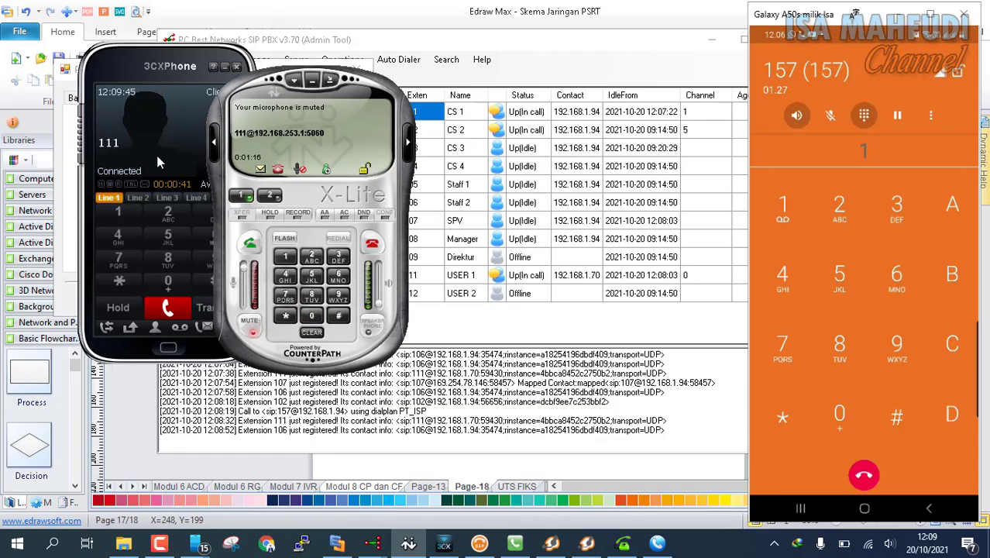
Place a call to *9 from 3CXPhone.
click(137, 113)
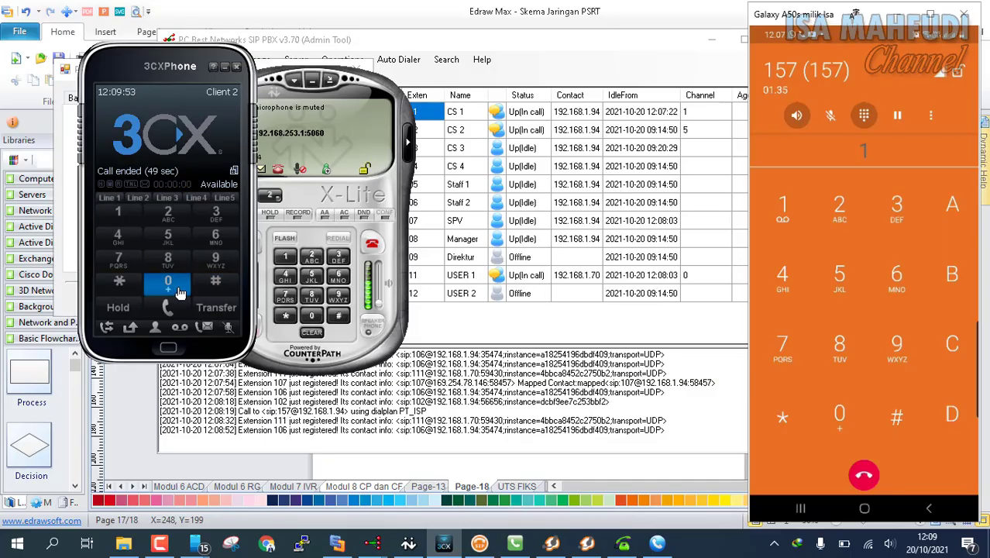
click(120, 282)
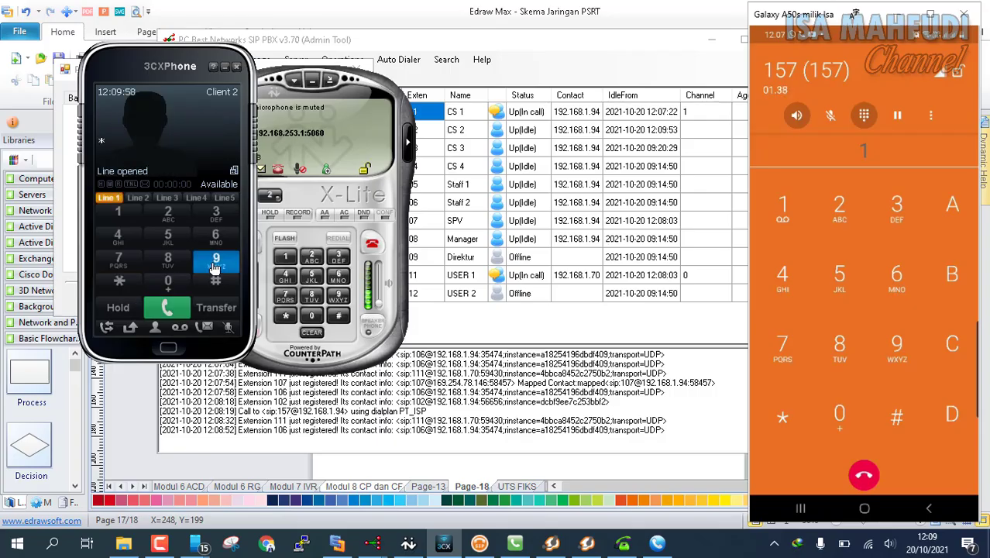
click(215, 259)
click(169, 309)
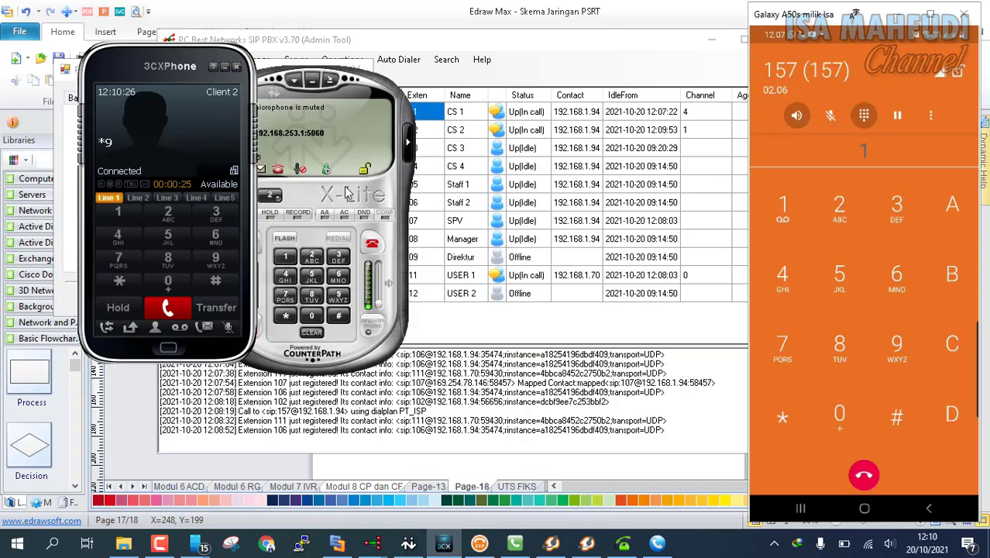
Mute 3CXPhone's microphone and move the phone clear of the magic transfer codes.
drag(134, 64, 282, 308)
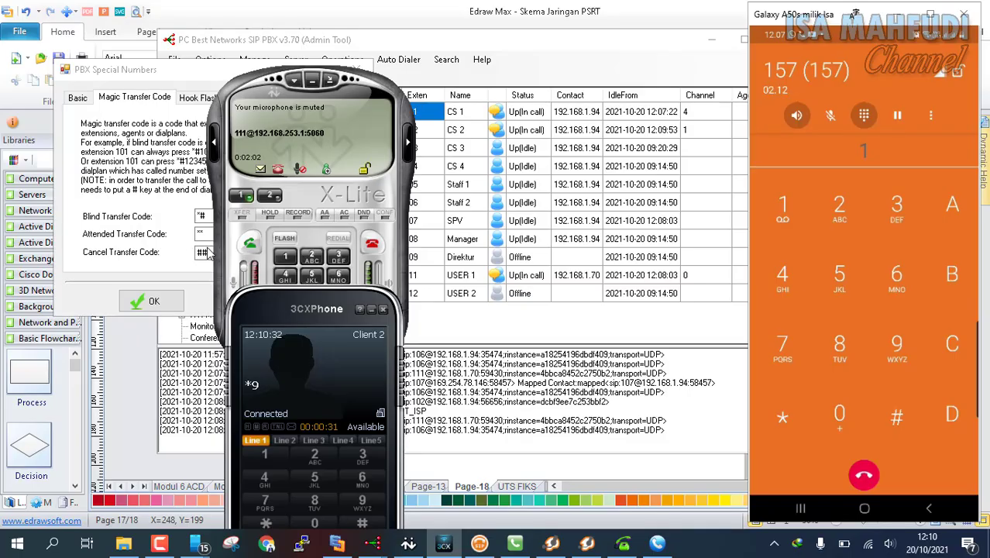
drag(280, 316, 194, 105)
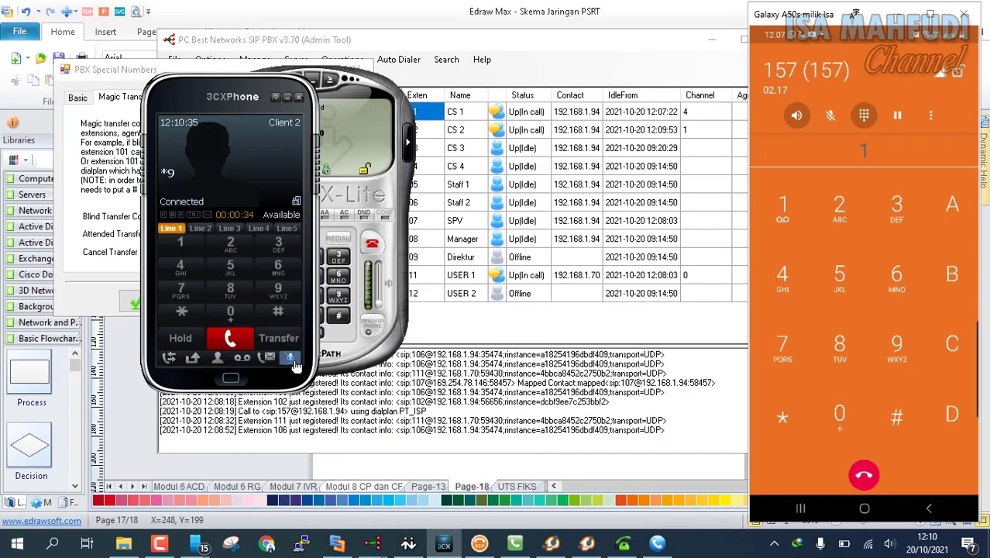
click(324, 362)
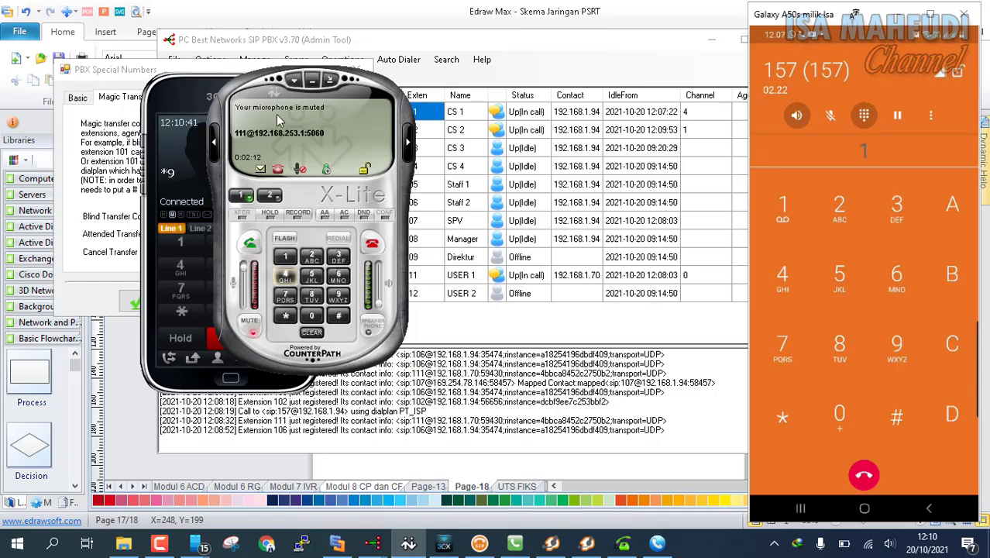
drag(174, 92, 63, 64)
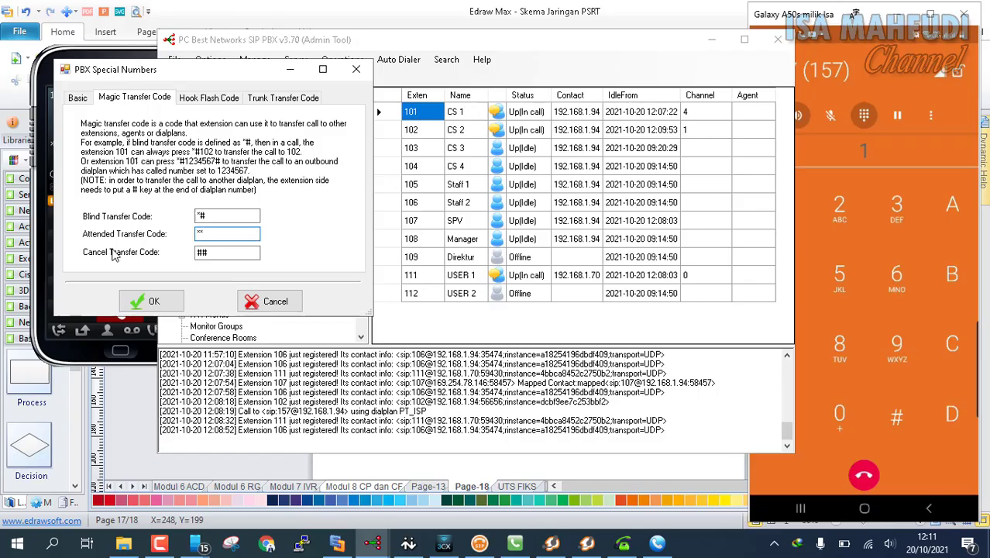
Enter ** as the attended transfer code and save the PBX special numbers.
text(*)
text(*)
click(422, 44)
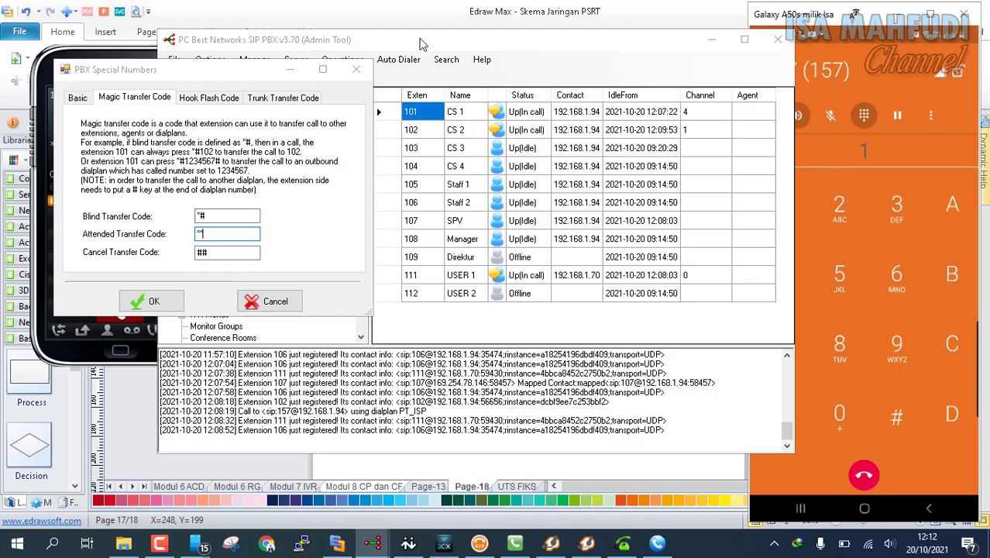
click(154, 301)
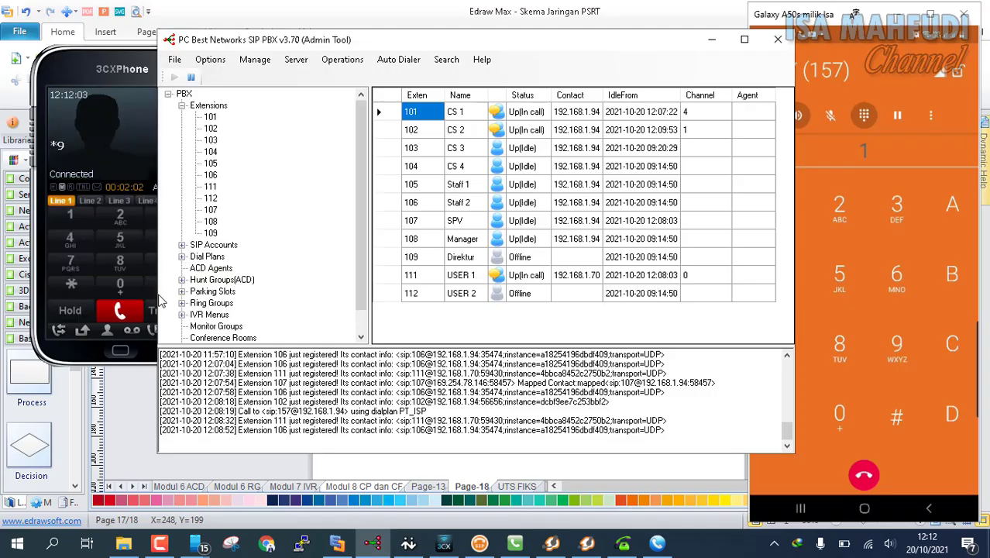
Compare the callers, callees and extensions on each PBX channel with the channel numbers in the extension list.
scroll(341, 298, down, 1)
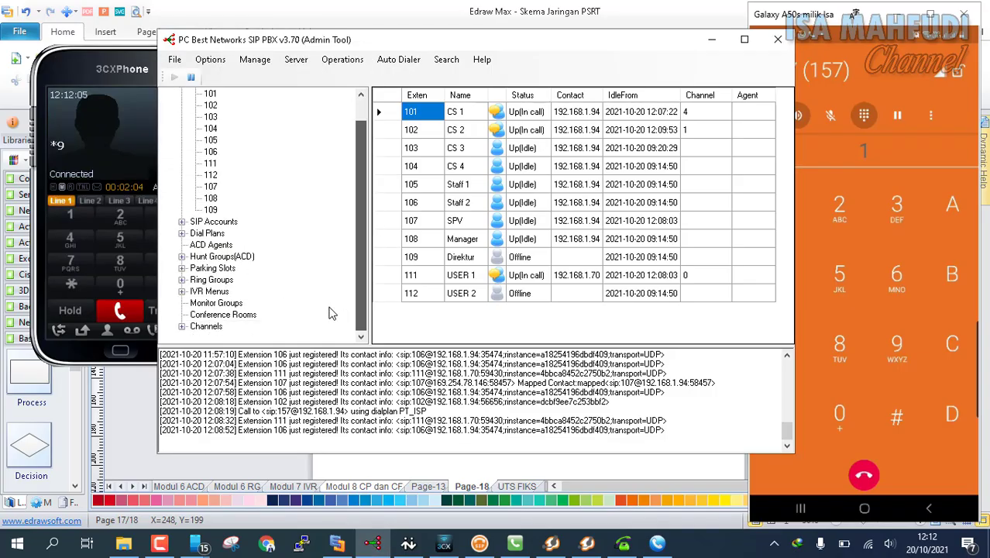
click(182, 326)
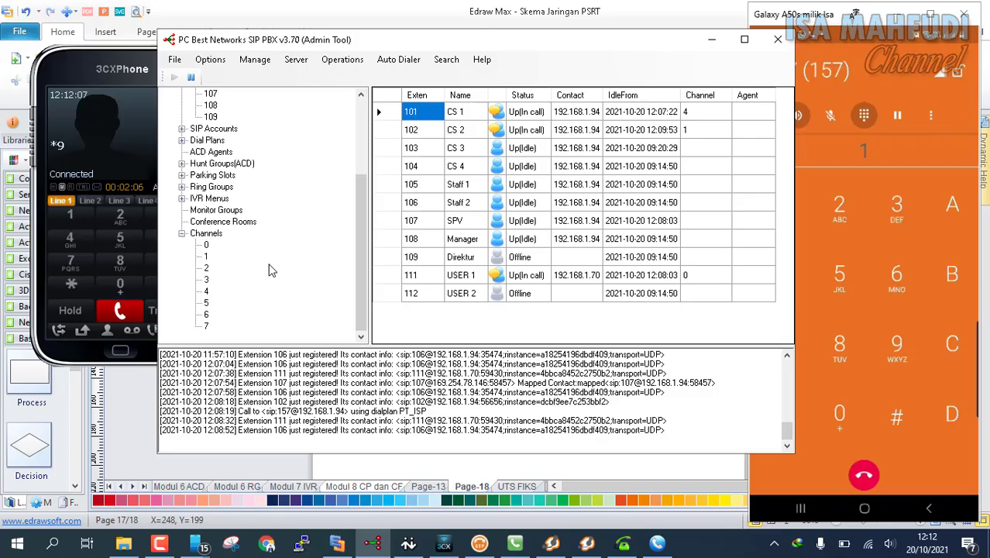
click(221, 235)
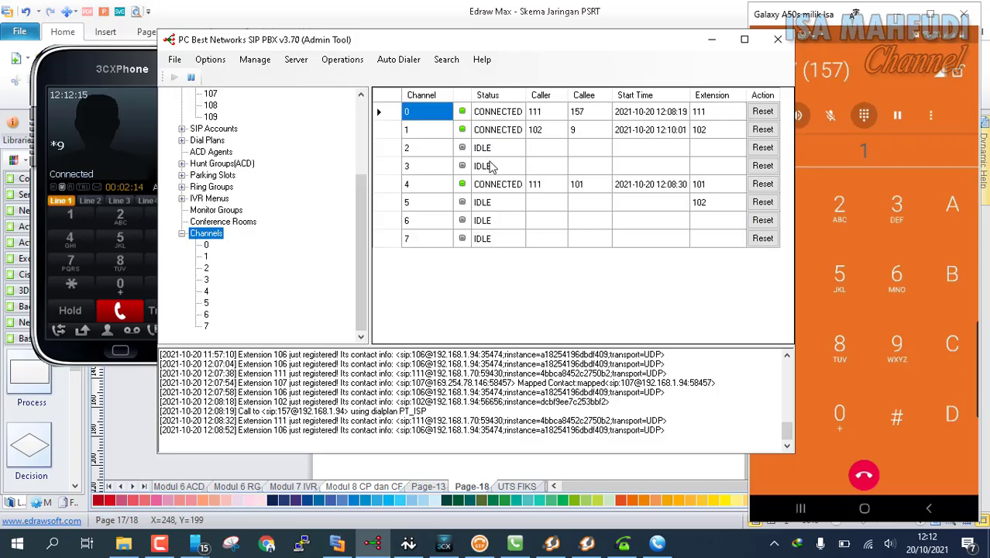
drag(362, 232, 361, 158)
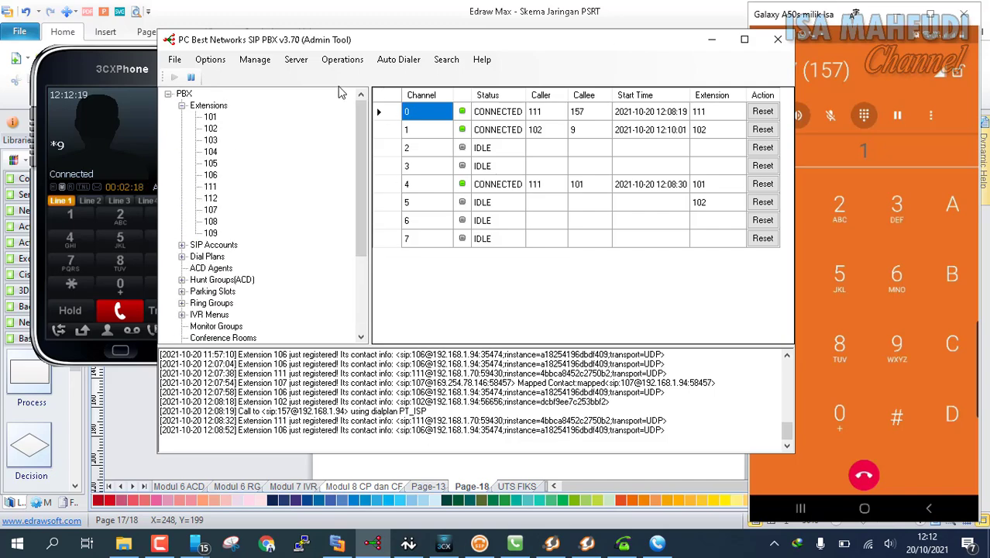
double_click(214, 106)
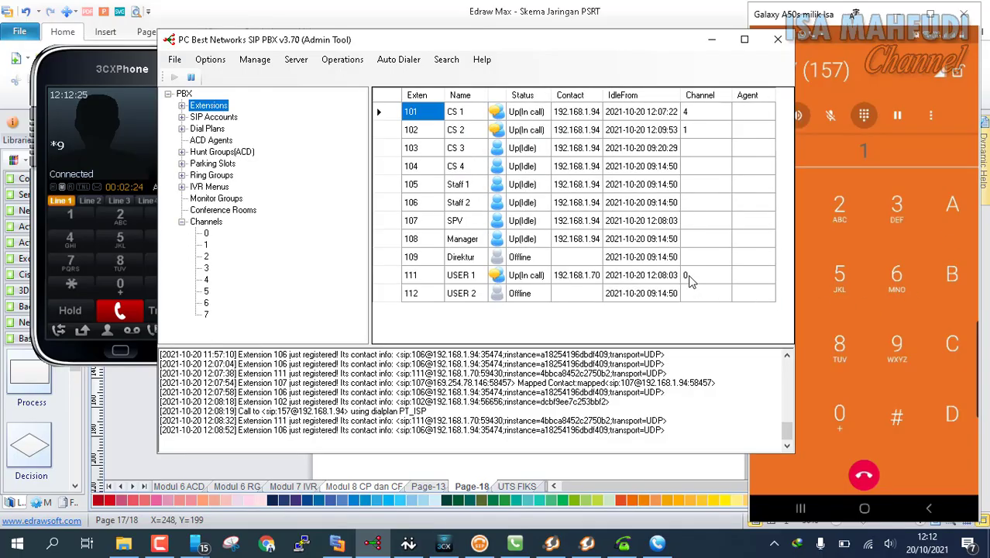
double_click(219, 225)
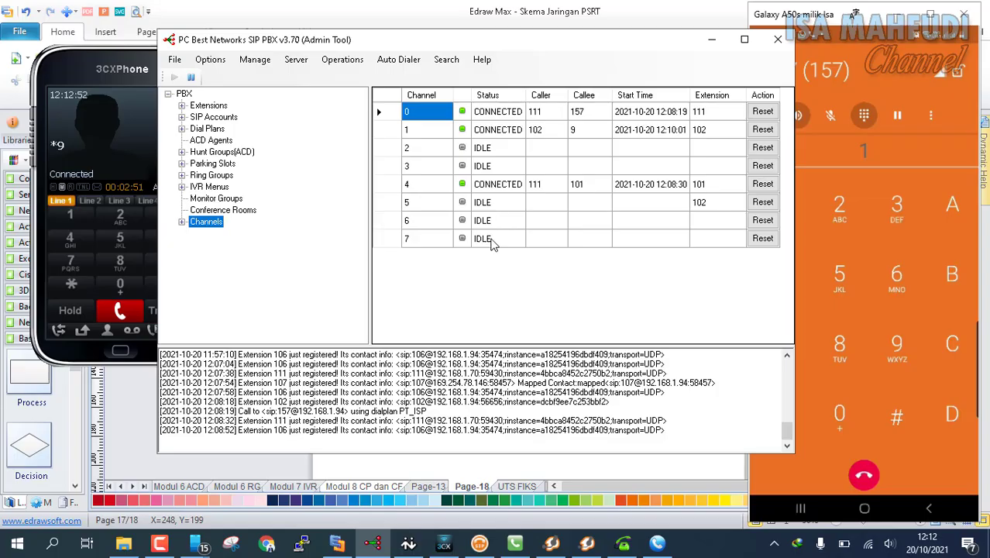
click(208, 105)
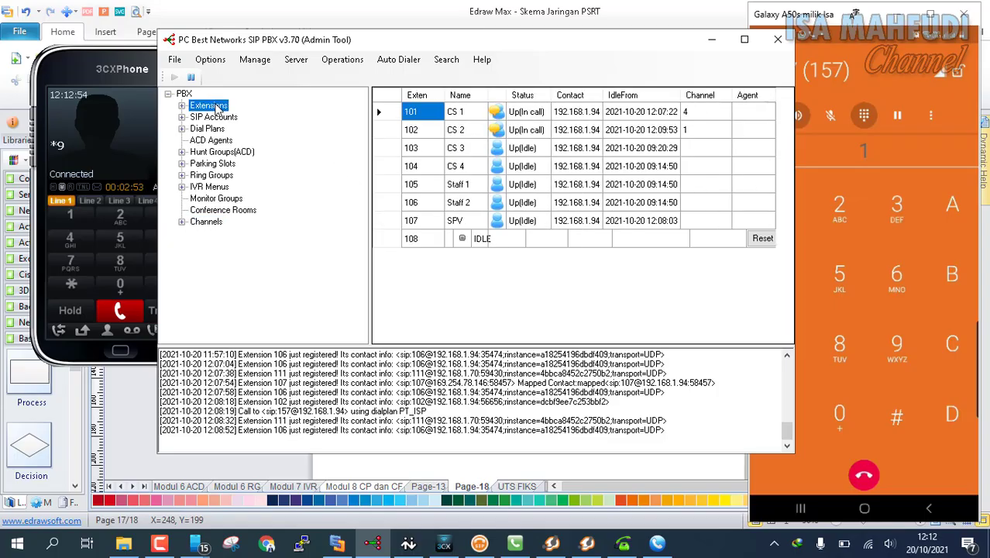
Place X-Lite beside 3CXPhone and answer extension 103's incoming call from 111 in PhonerLite.
click(409, 543)
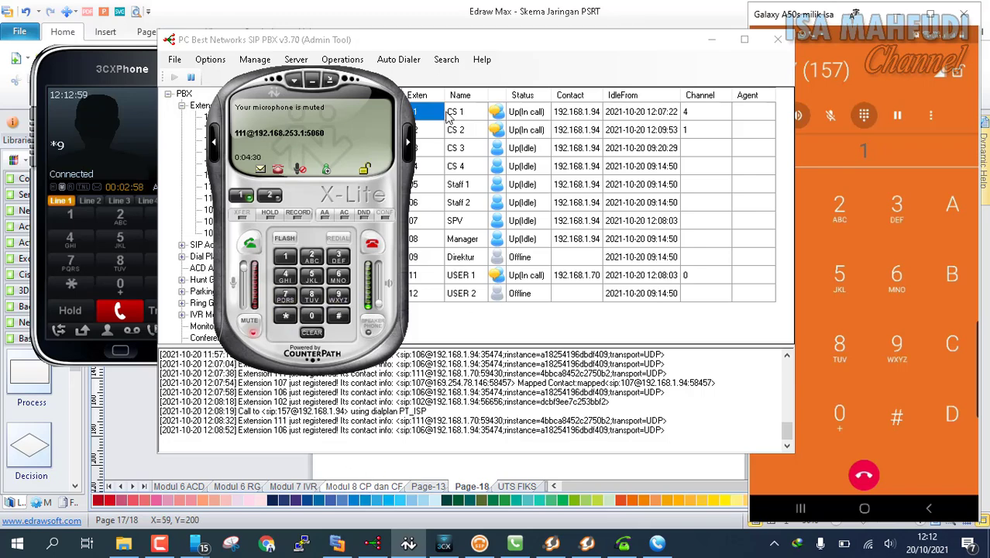
drag(365, 96, 310, 84)
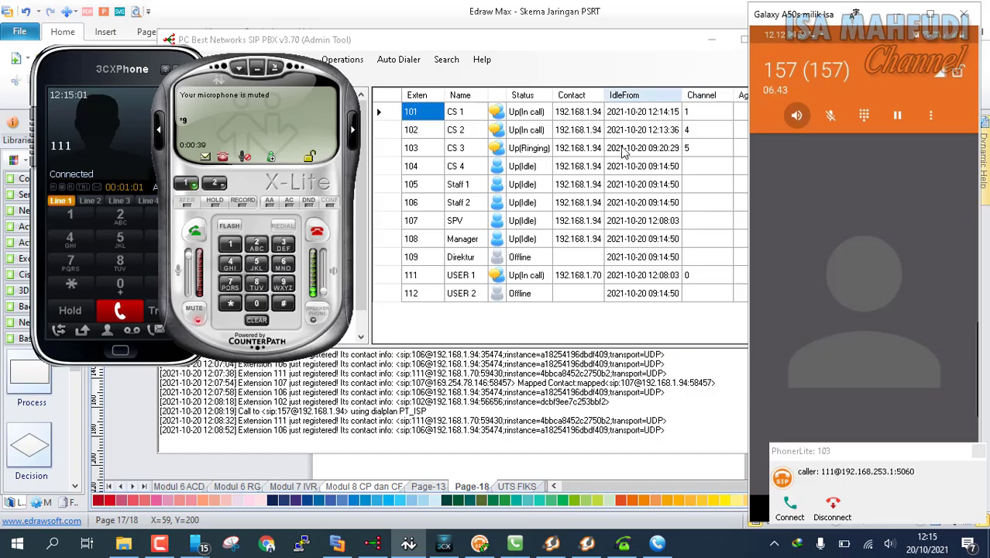
click(789, 513)
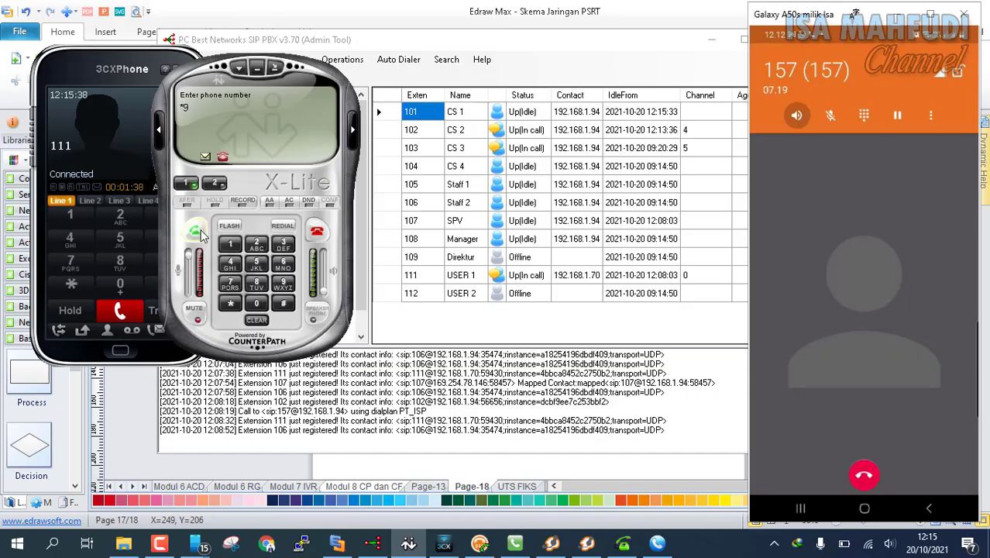
Call *9 from X-Lite, and mute PhonerLite's speaker and microphone as well as X-Lite's microphone.
click(198, 232)
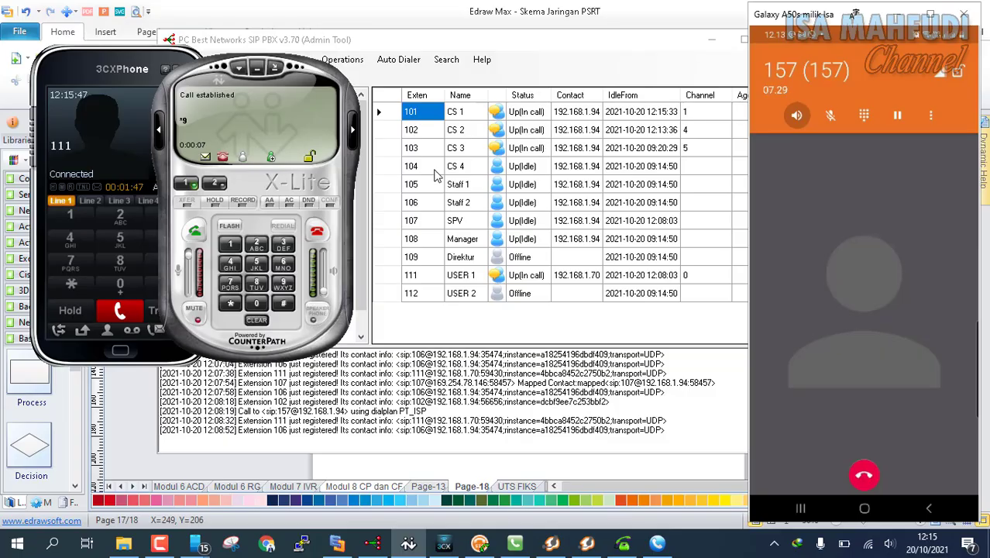
click(480, 542)
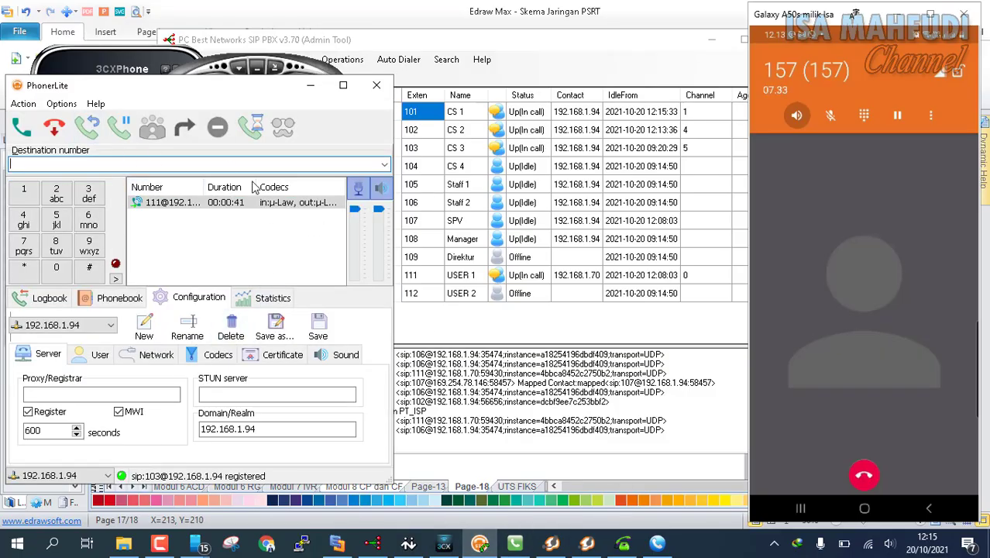
click(379, 191)
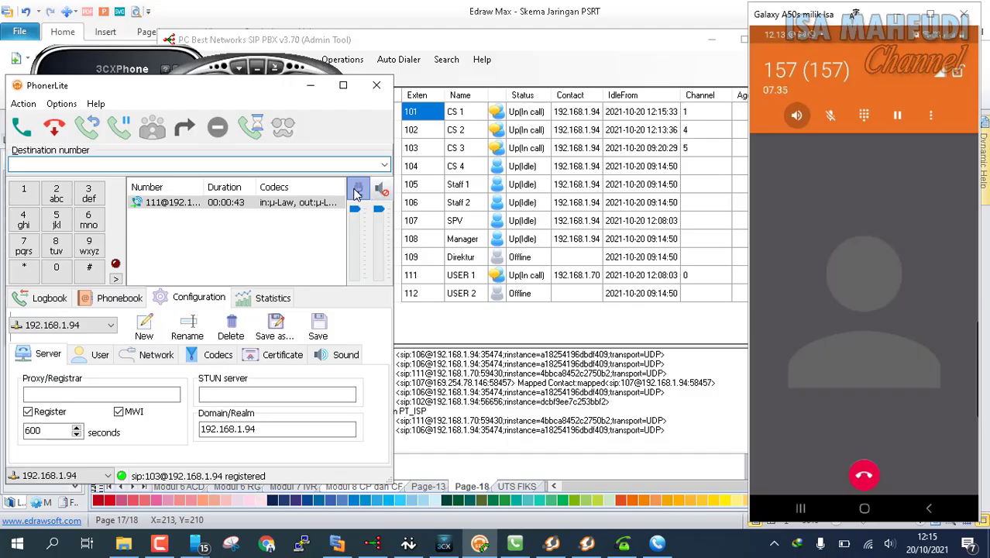
click(356, 191)
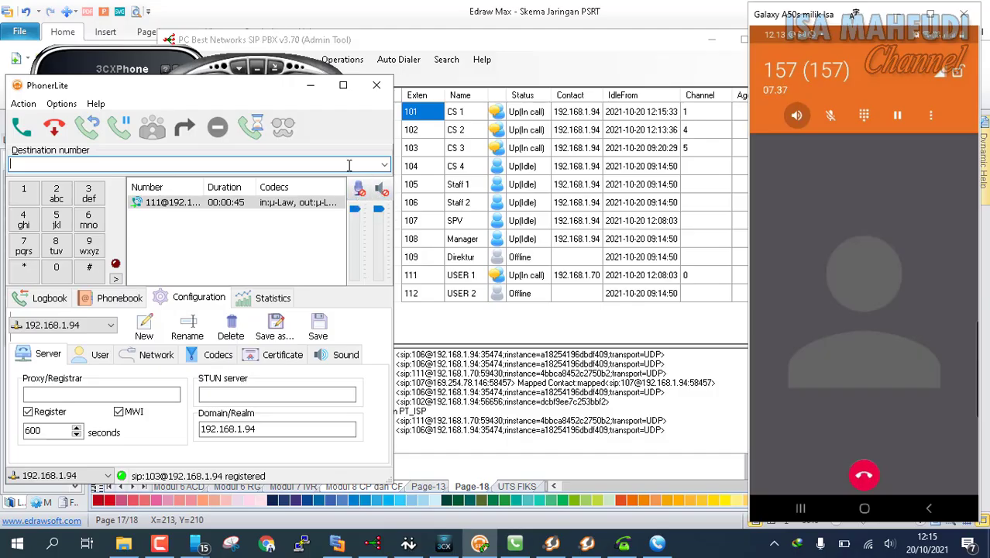
click(309, 87)
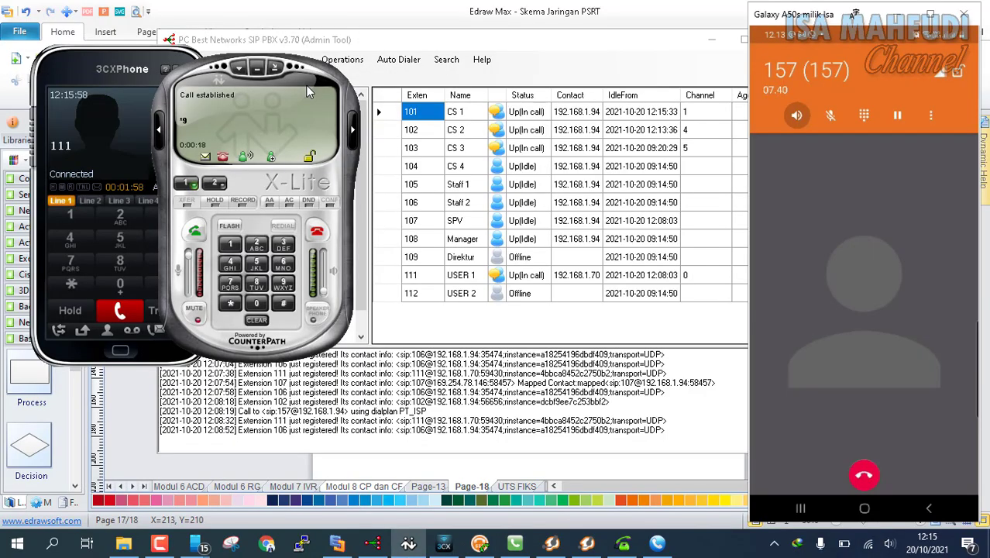
click(198, 319)
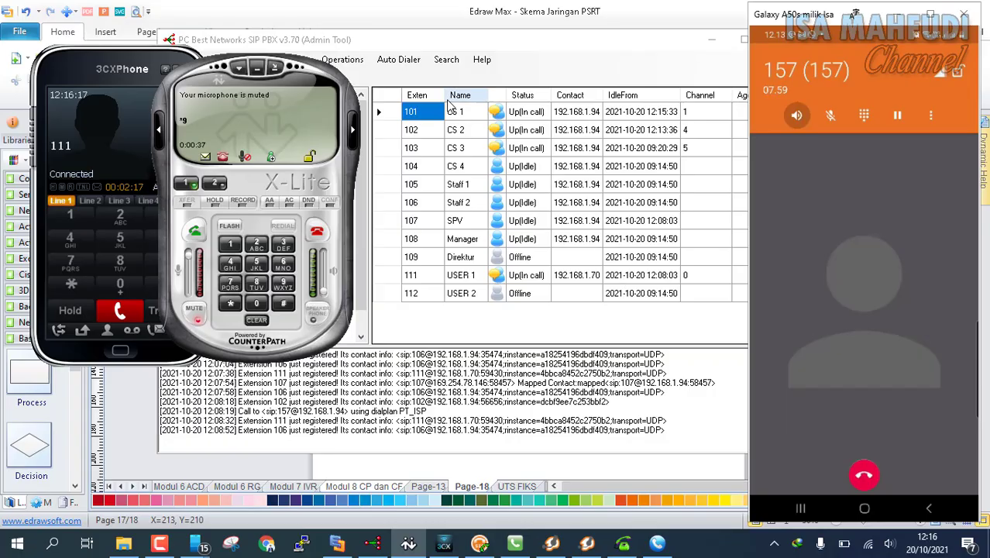
Examine the caller, callee and extension of each PBX channel and match them with the channels in the extension list.
click(446, 45)
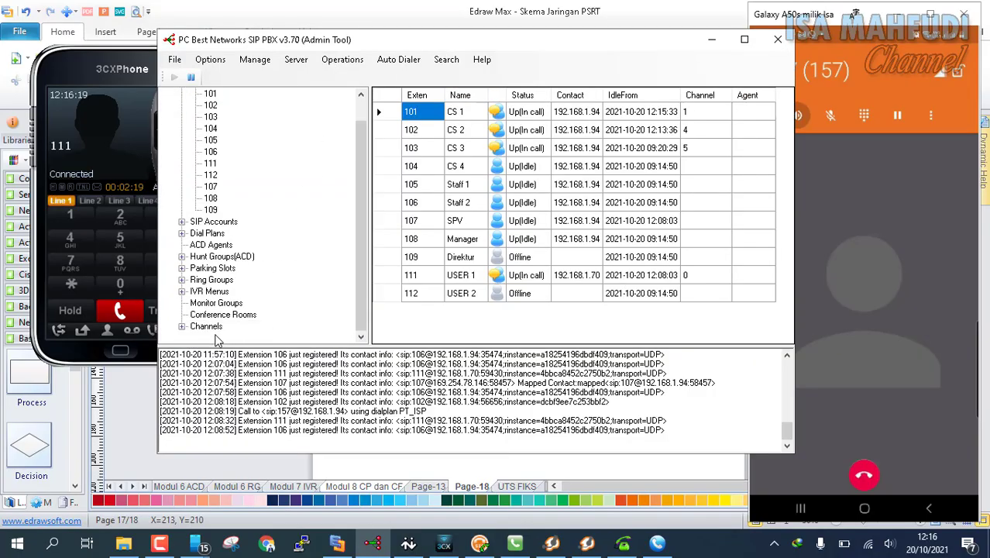
click(206, 326)
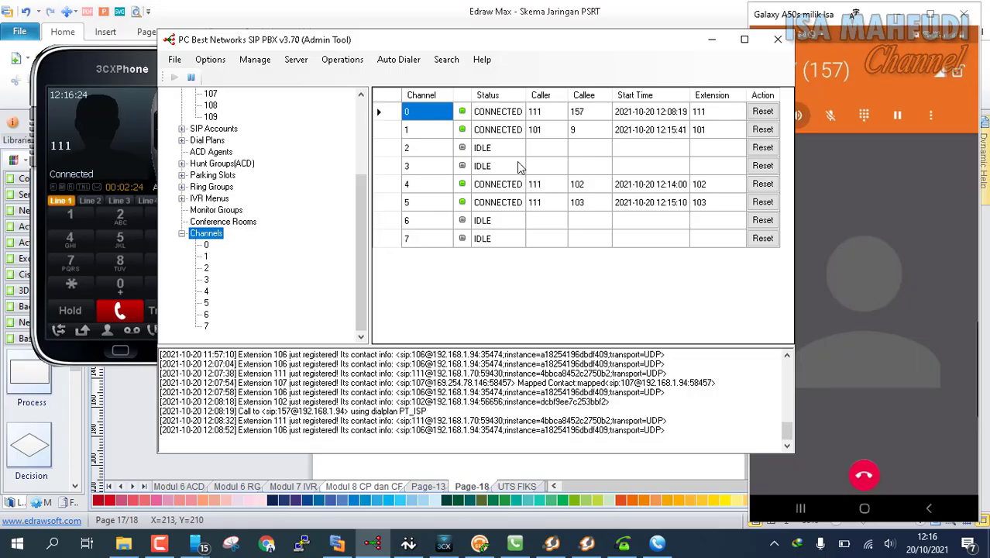
drag(682, 45, 611, 90)
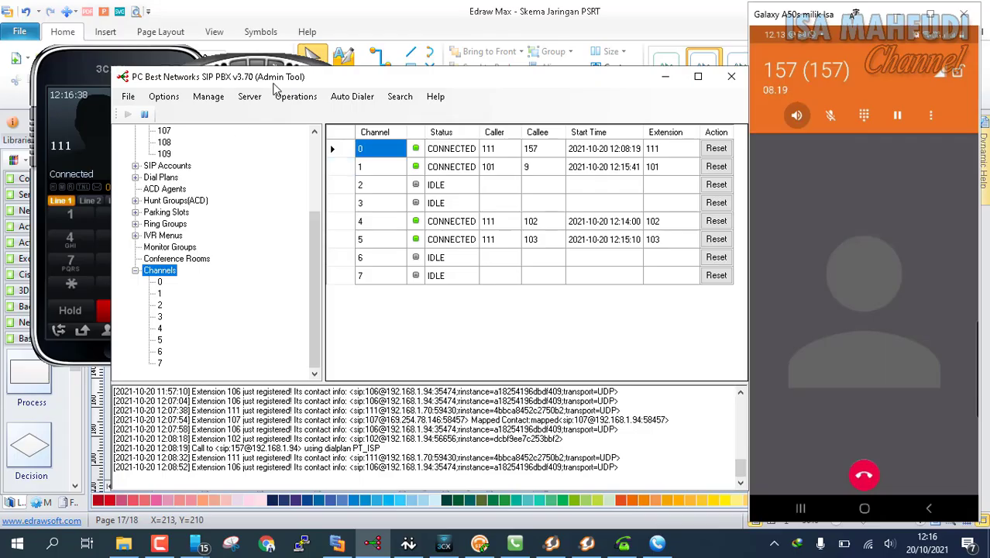
drag(273, 83, 534, 145)
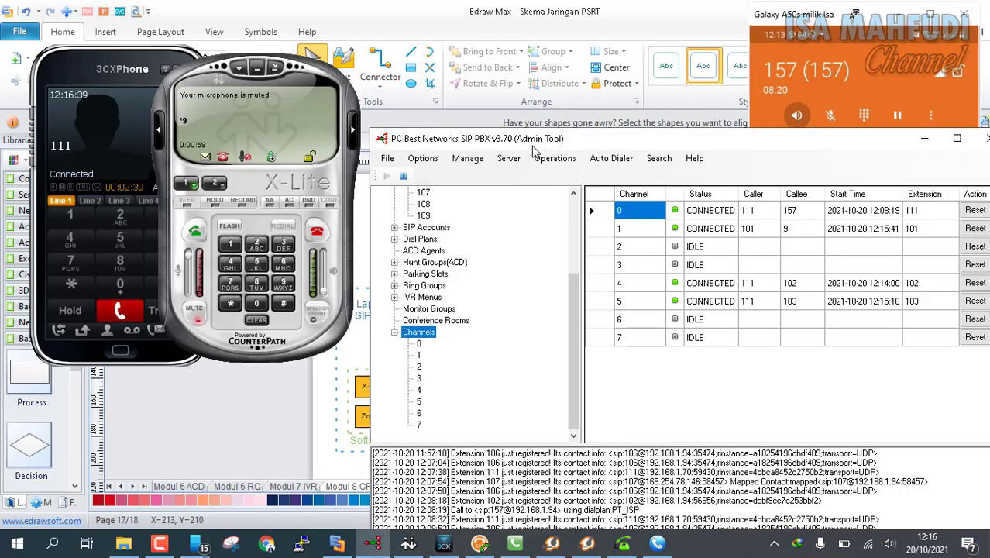
click(923, 138)
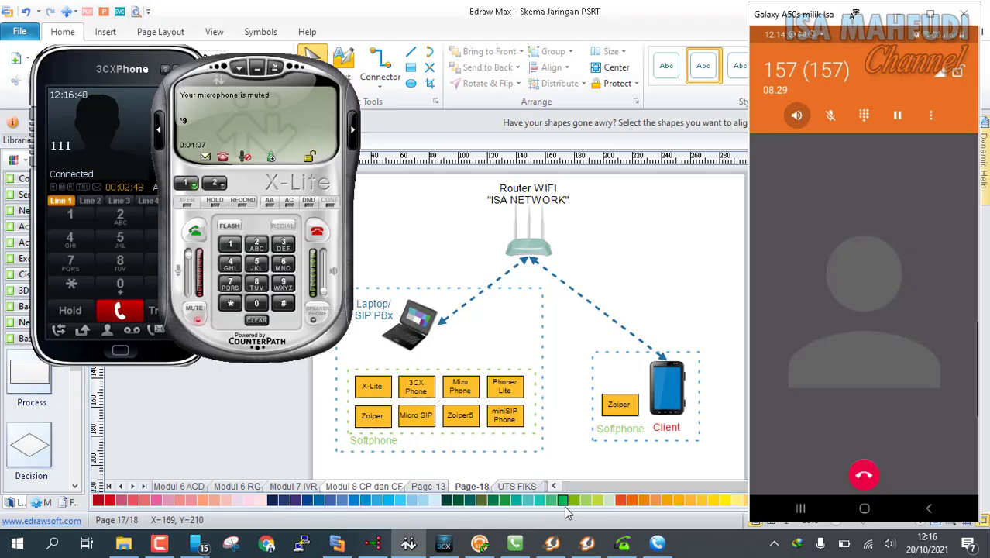
click(373, 544)
drag(695, 138, 522, 66)
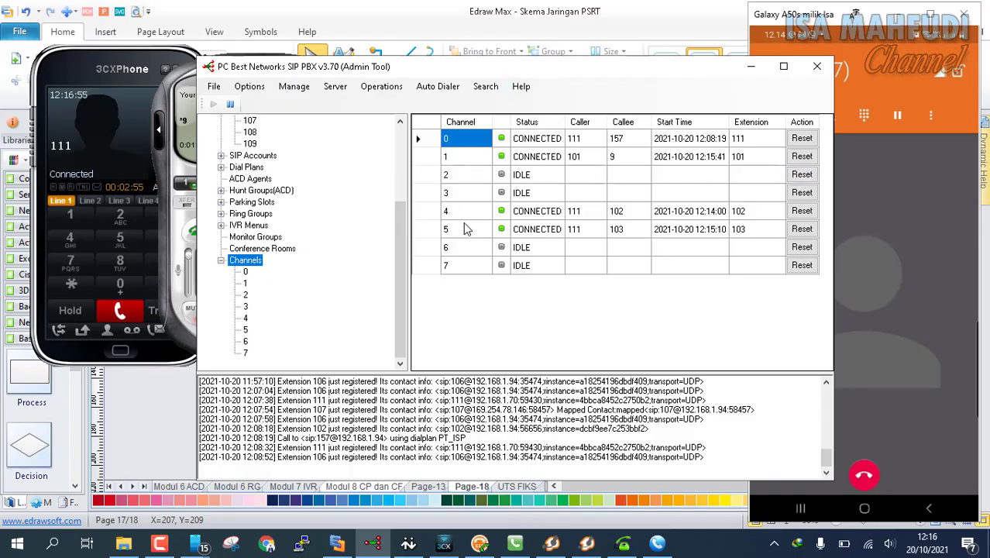
scroll(396, 126, up, 4)
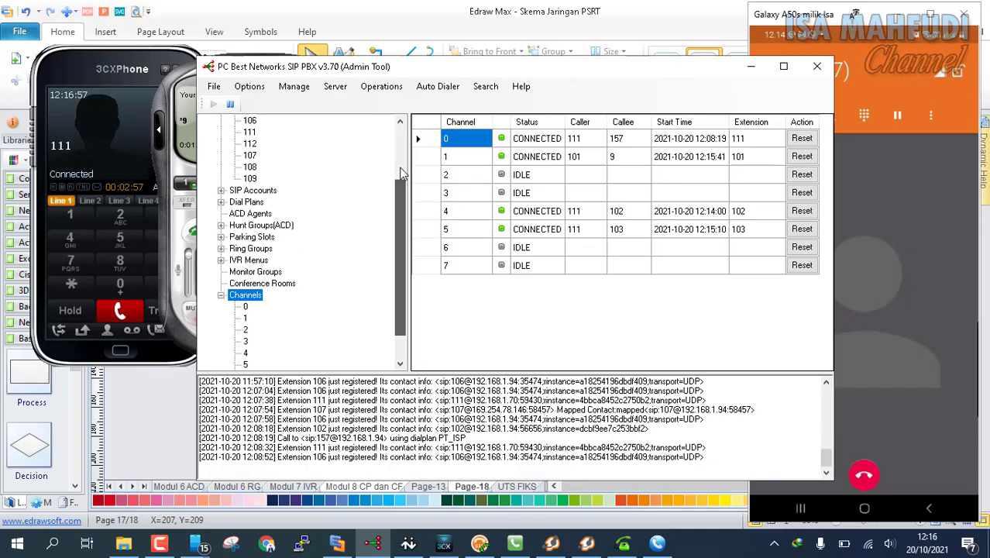
double_click(253, 138)
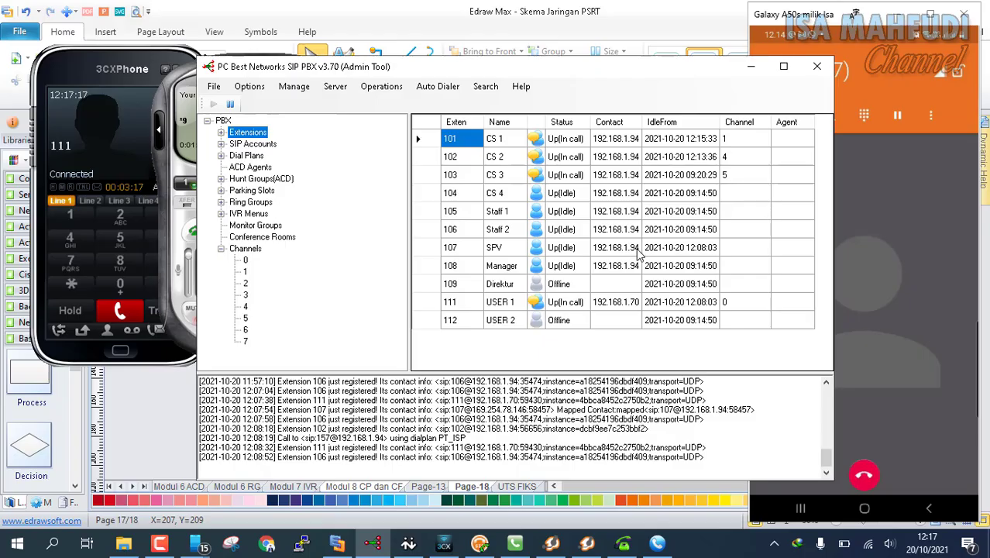
Dial extension 104 within X-Lite's active *9 call and accept the incoming call from 103 in MizuPhone.
click(182, 220)
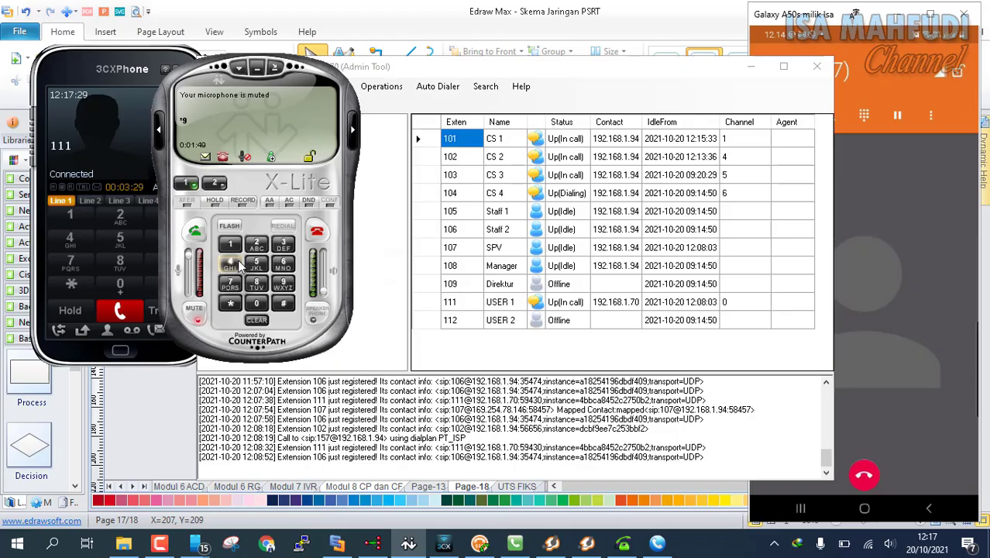
click(515, 543)
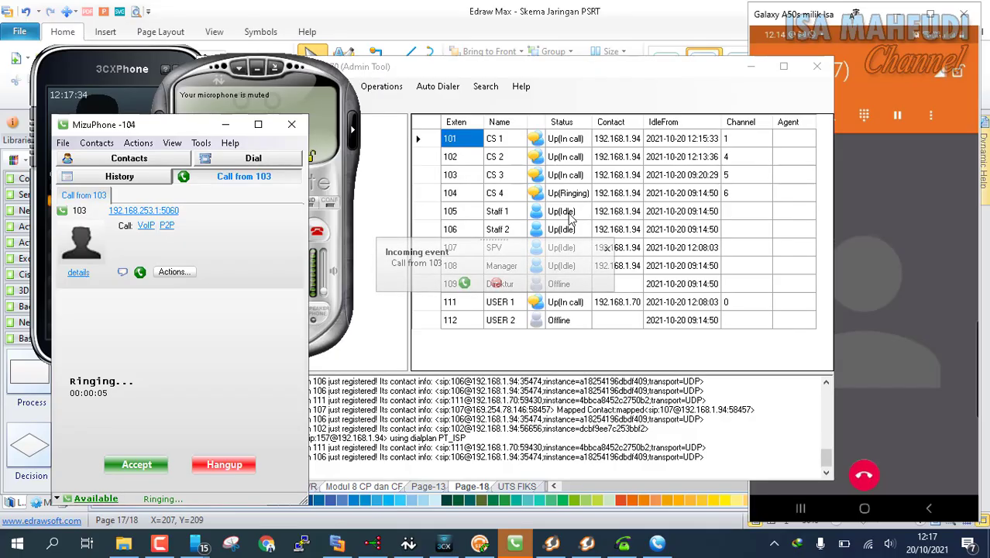
click(136, 468)
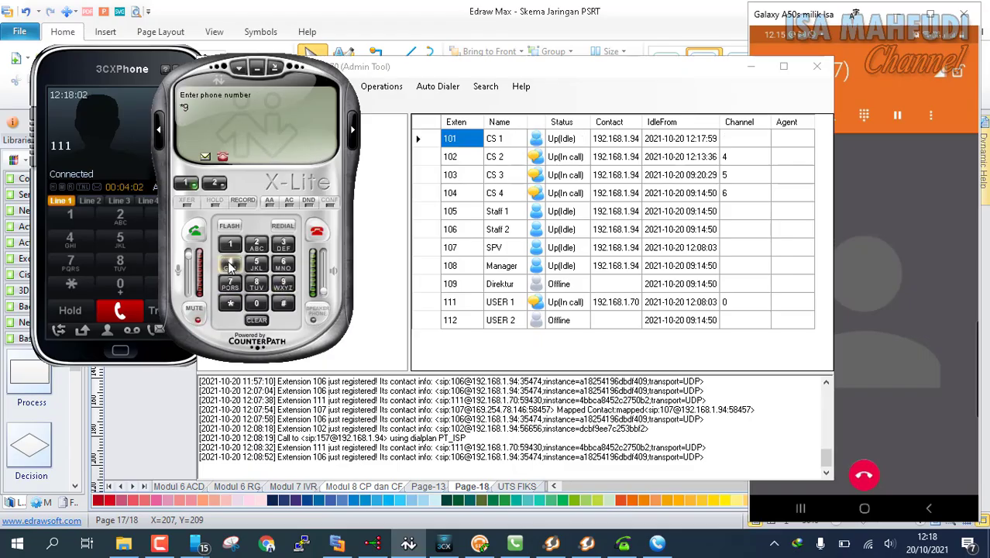
Call *9 again from X-Lite and mute its microphone.
click(198, 234)
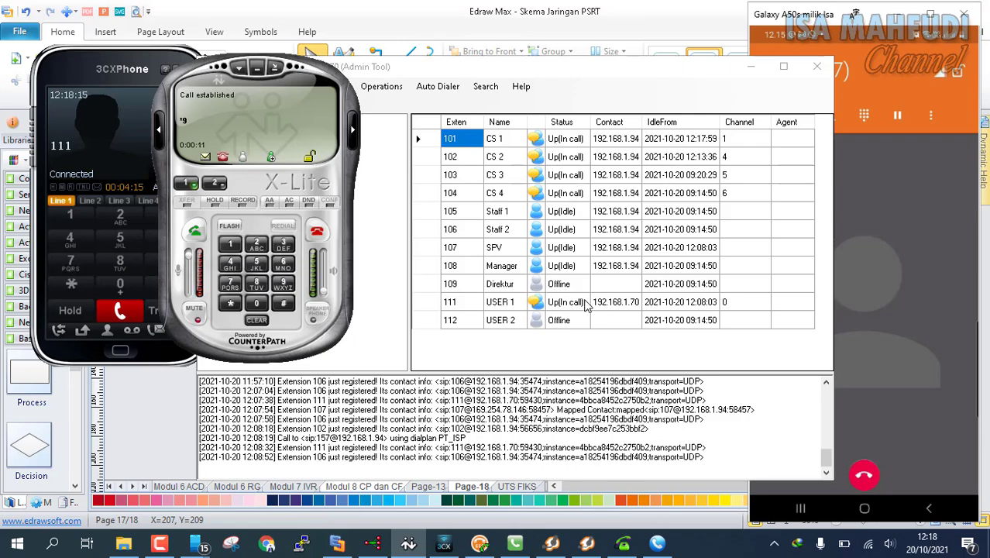
click(194, 314)
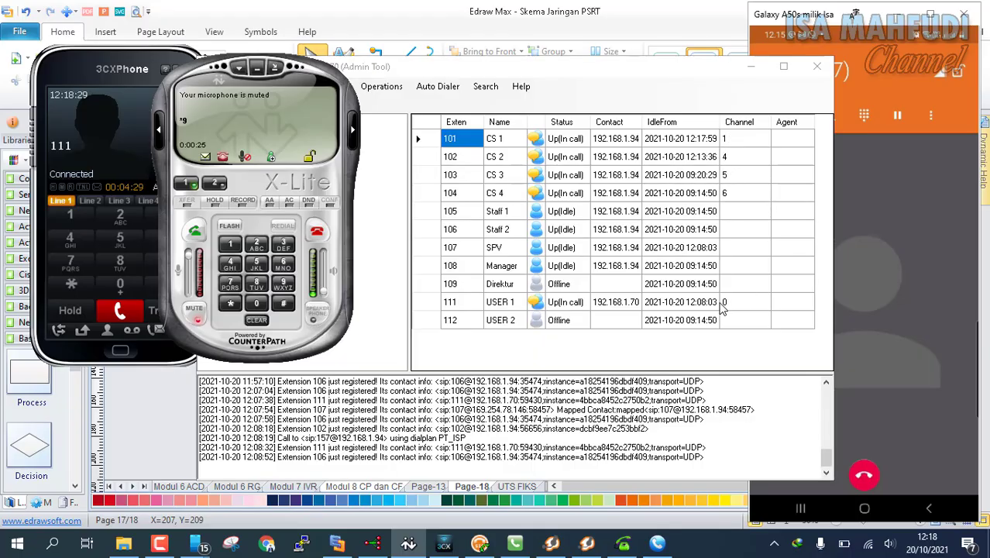
Check the 103-to-104 call in the PBX channel list, and review the channel numbers in the extension list.
click(441, 73)
click(245, 248)
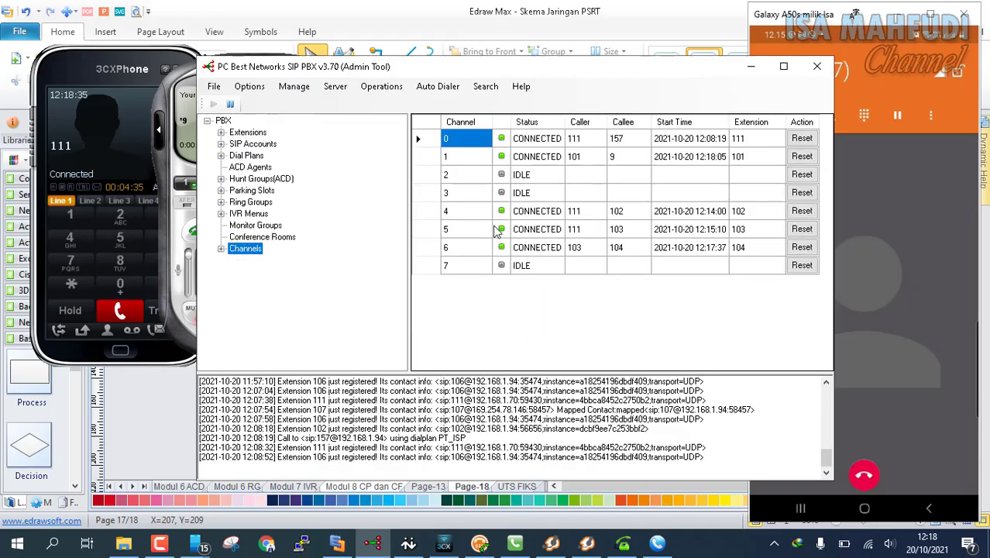
click(751, 66)
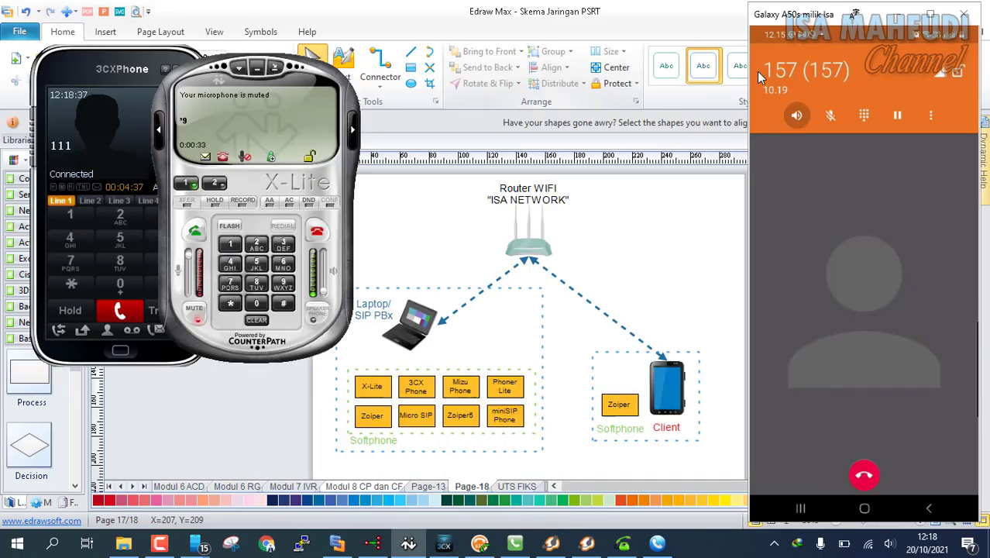
click(383, 545)
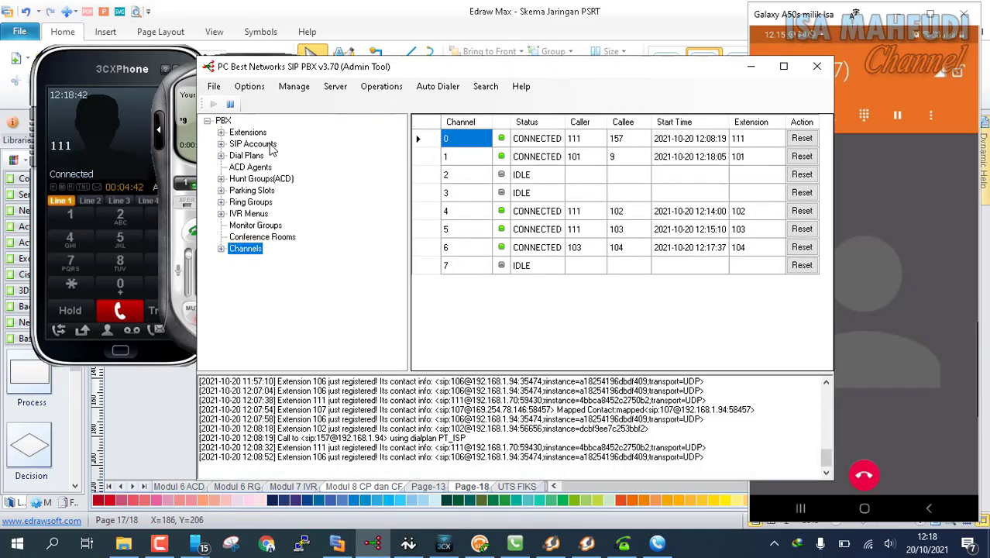
click(258, 137)
double_click(258, 134)
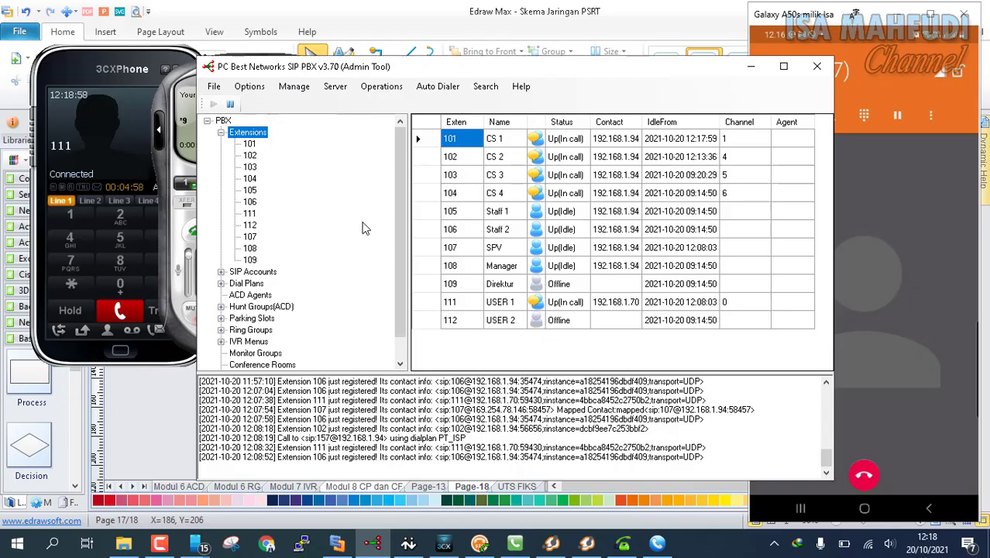
Dial extension 105 within X-Lite's active *9 call, answer the call from 104 in Zoiper and minimize Zoiper.
click(189, 219)
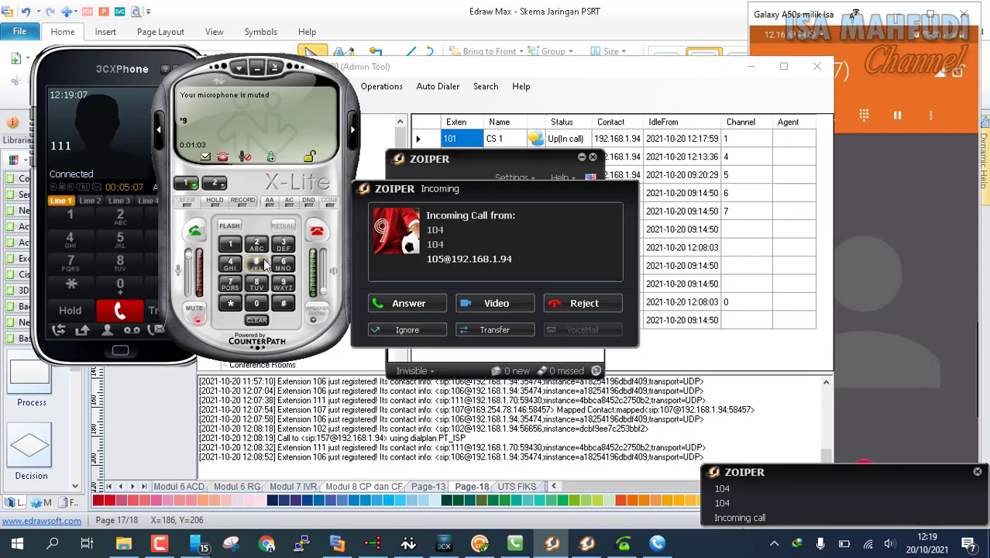
click(418, 305)
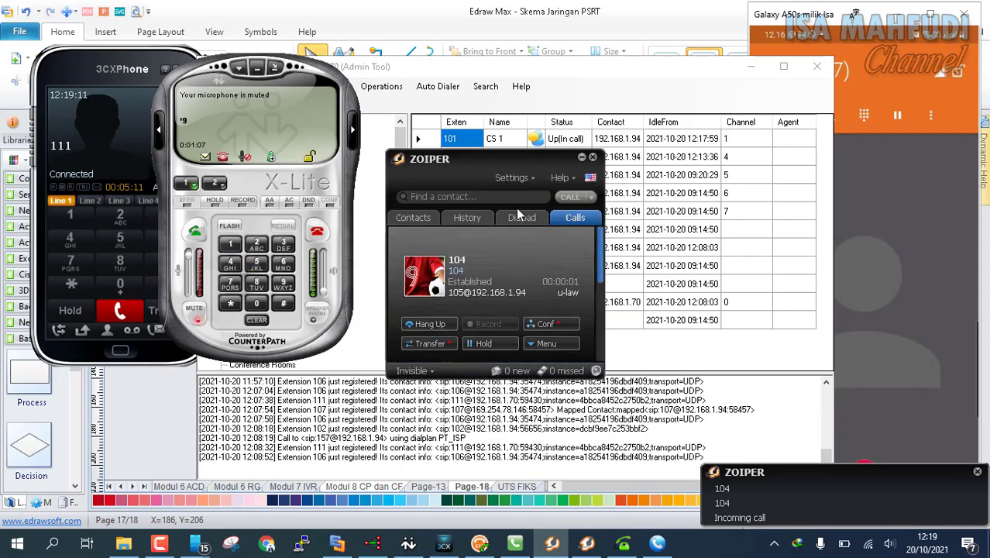
click(581, 157)
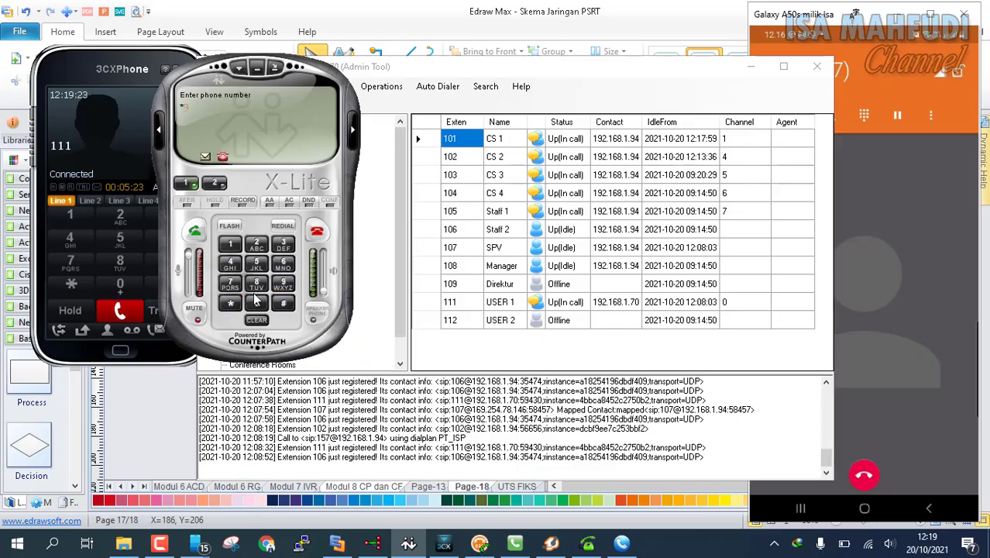
Place another *9 call from X-Lite for the transfer following extension 105.
click(195, 234)
click(196, 234)
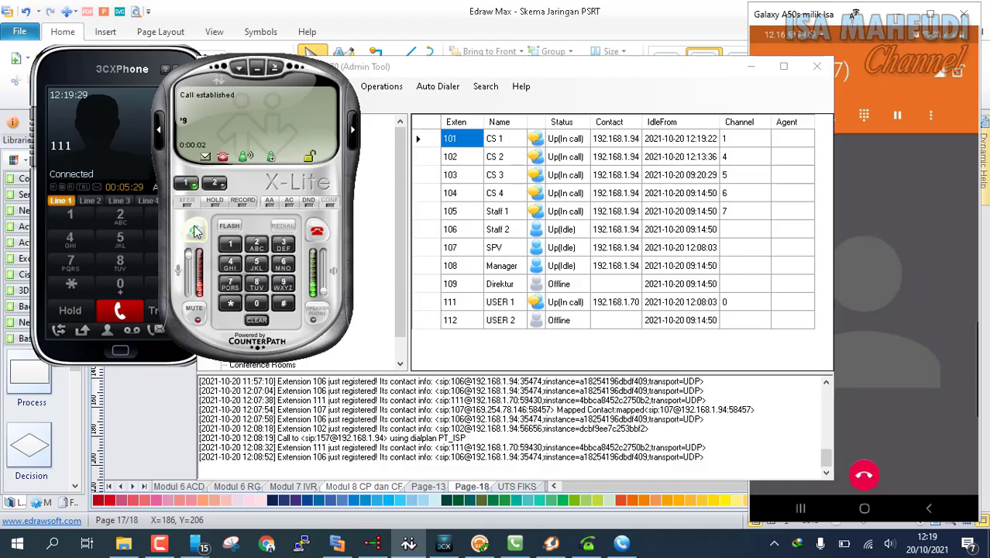
Look at extension 106's account in Zoiper5 and review the extension statuses in the PBX list.
click(550, 543)
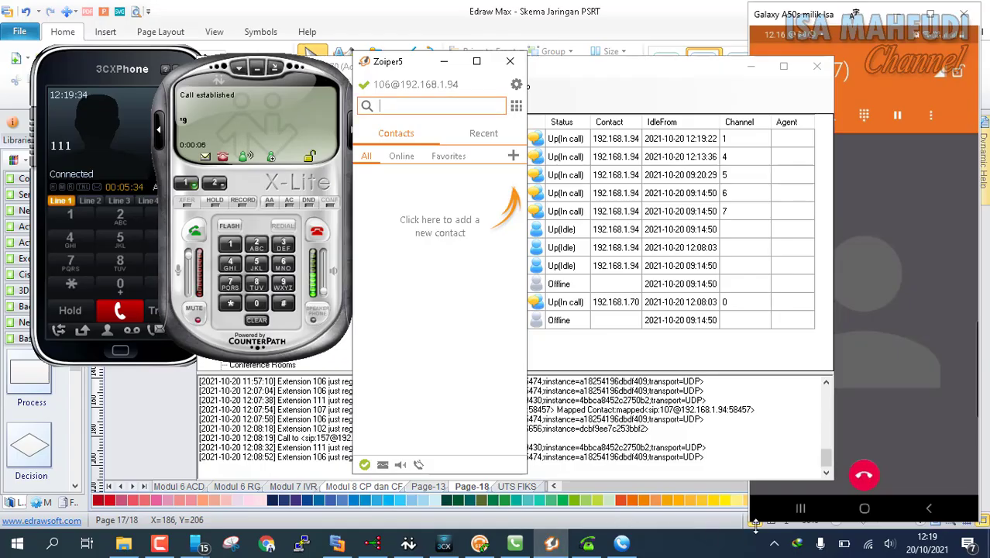
click(776, 545)
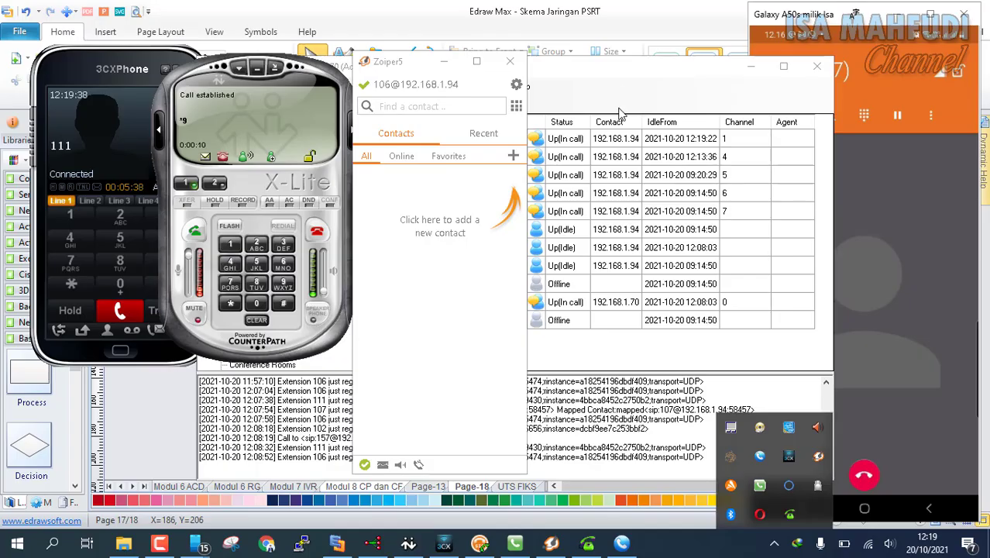
click(714, 554)
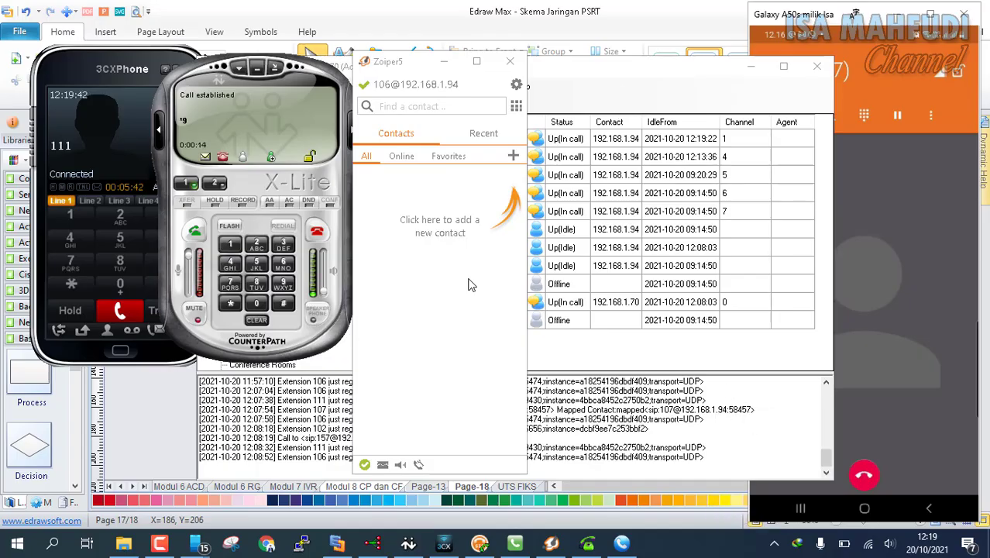
click(573, 84)
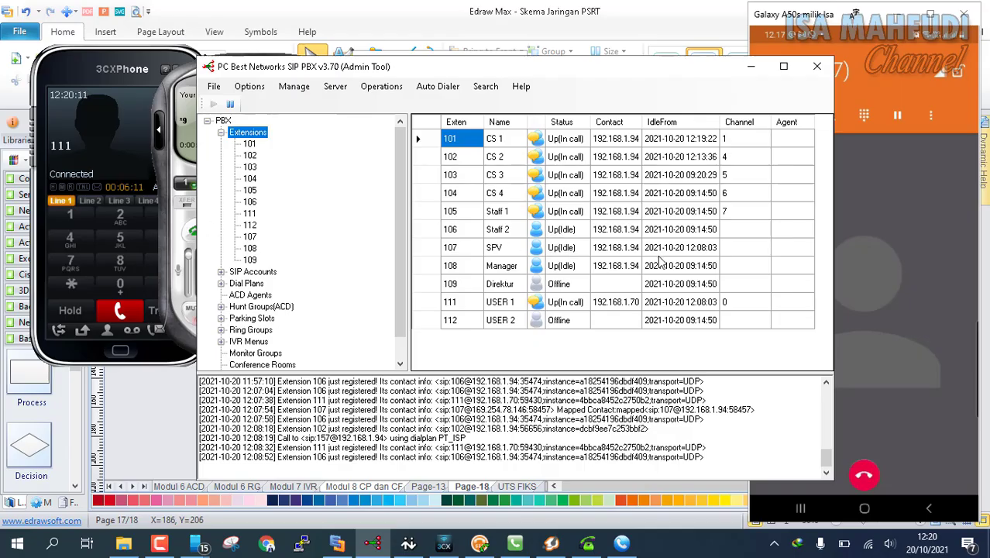
Dial extension 106 within X-Lite's active *9 call and answer the incoming call from 105 in Zoiper5.
click(177, 227)
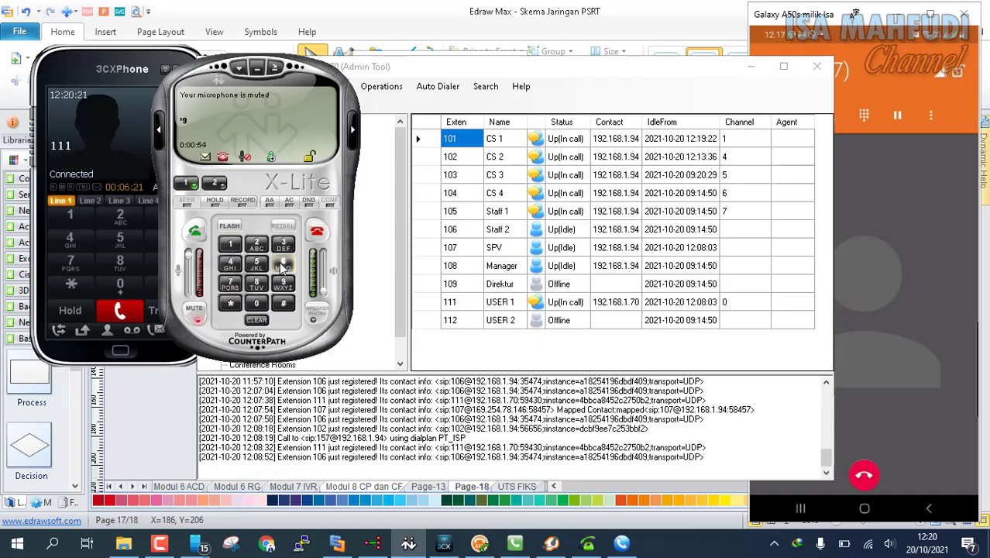
click(198, 235)
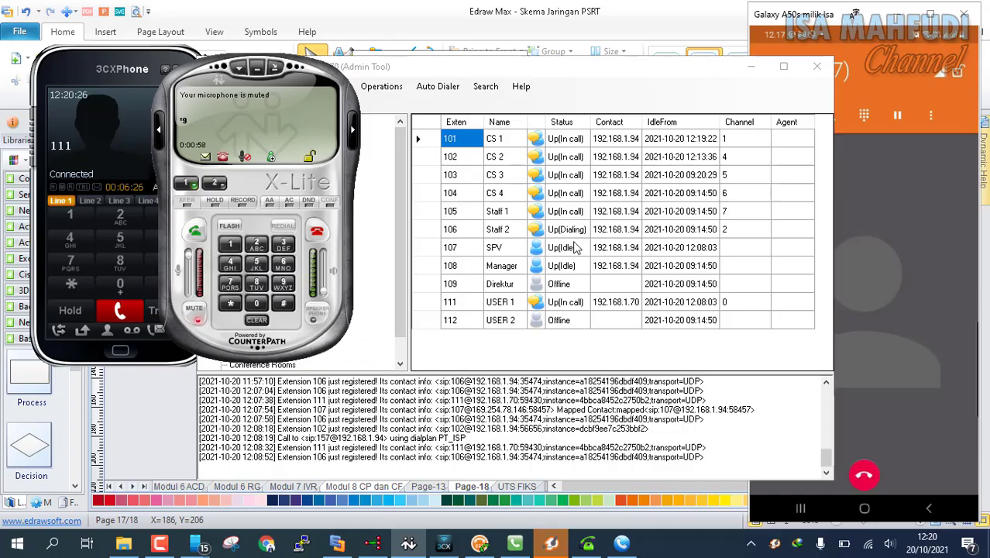
click(558, 547)
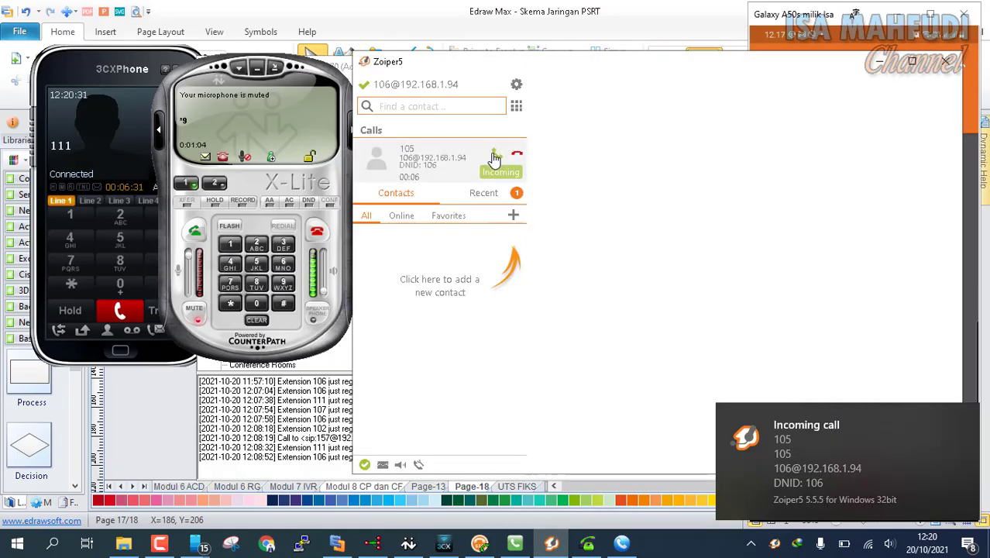
click(494, 158)
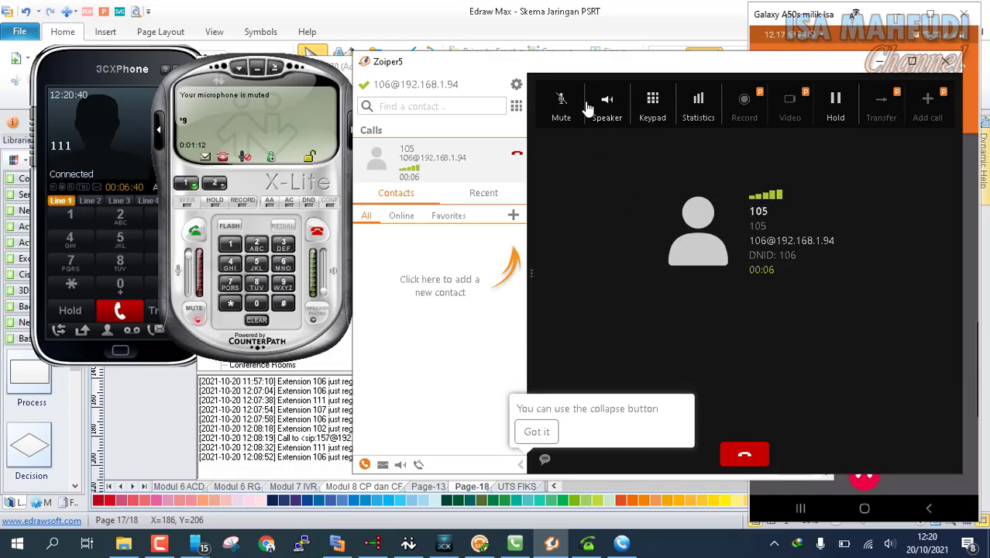
Mute and minimize the Zoiper5 call, and place another *9 call from X-Lite with the microphone muted.
click(561, 103)
click(880, 61)
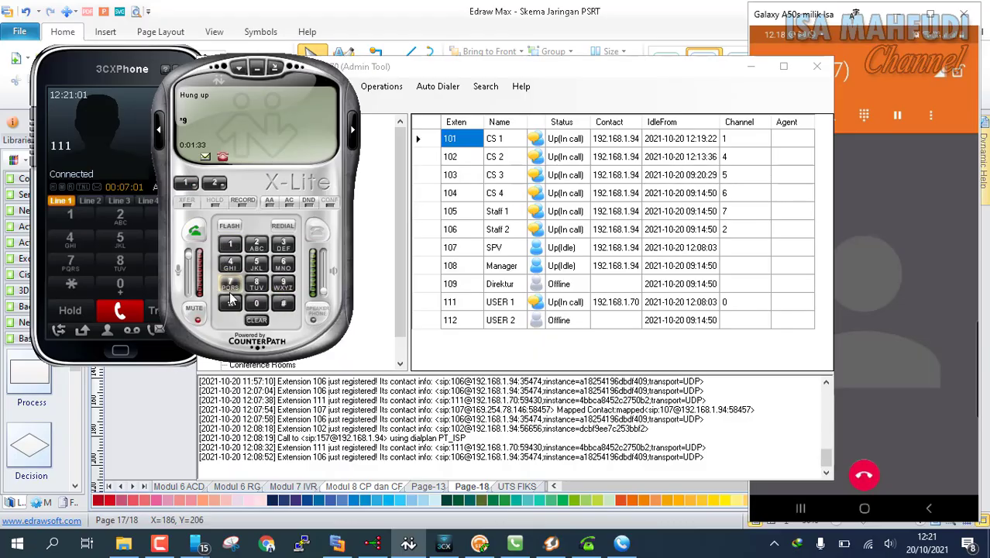
click(284, 285)
click(195, 233)
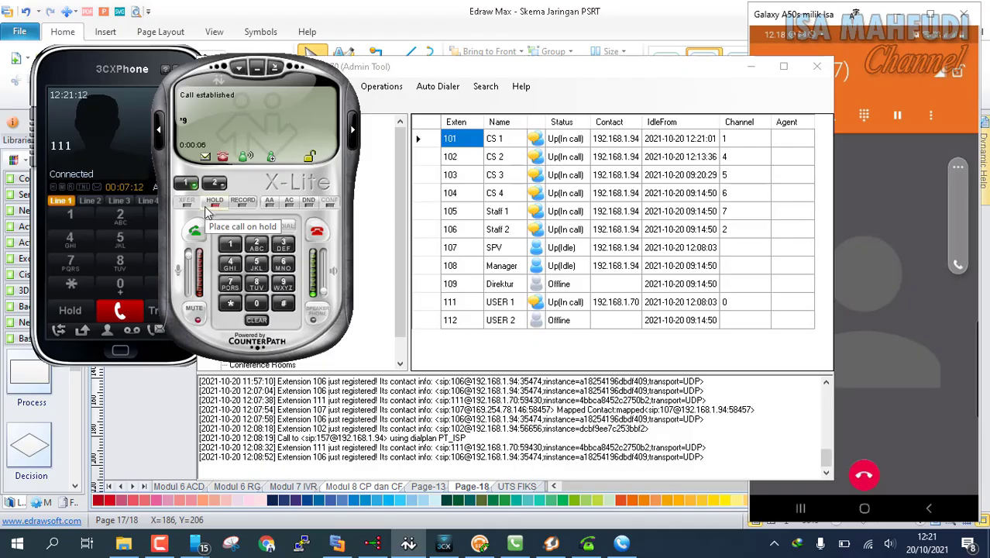
click(199, 320)
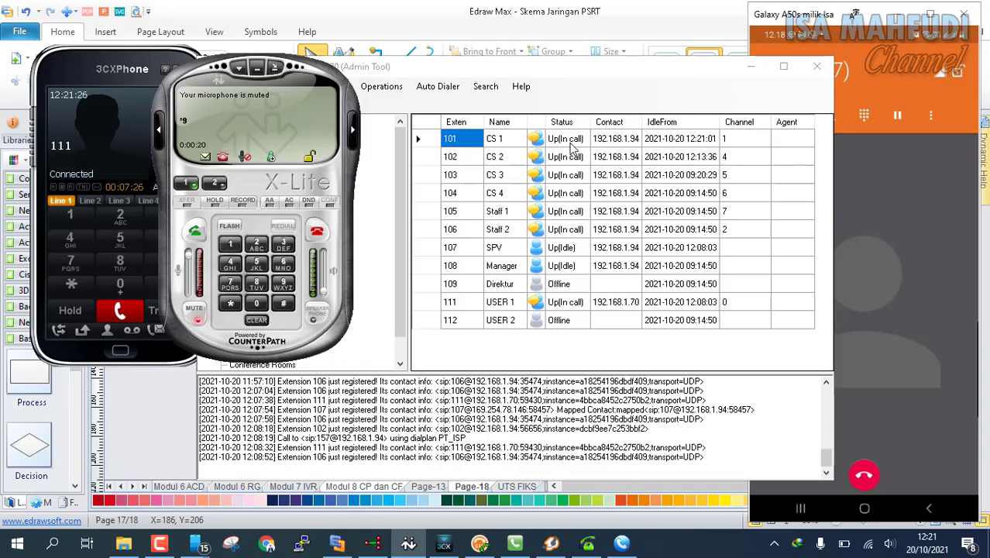
Review the PBX channel statuses and the extension list, checking extension 107's entry.
click(369, 209)
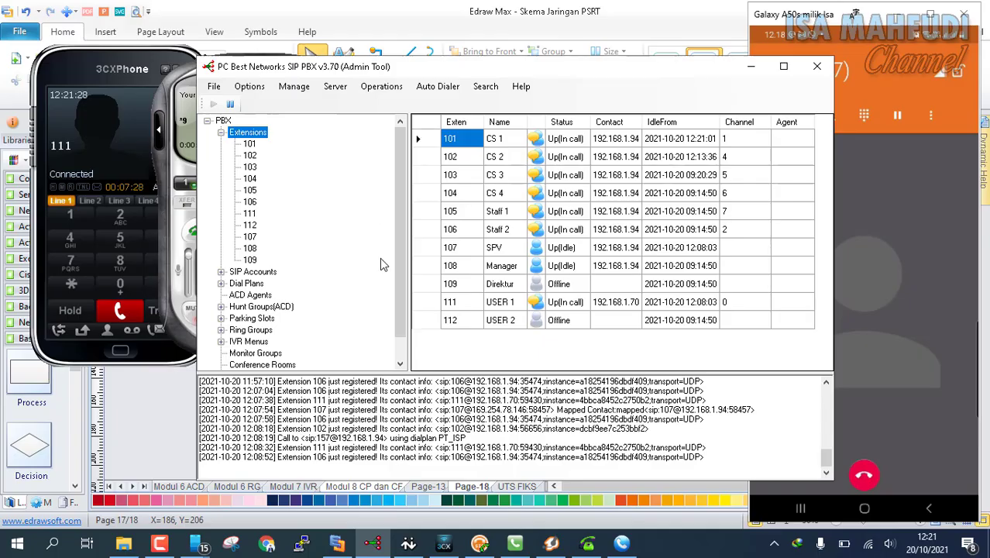
scroll(403, 233, down, 1)
click(262, 355)
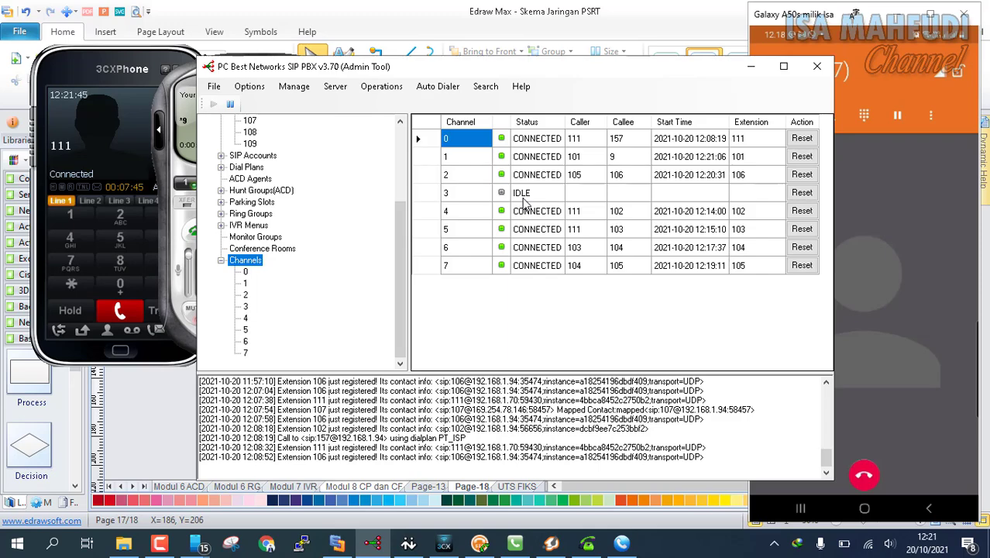
drag(404, 240, 404, 167)
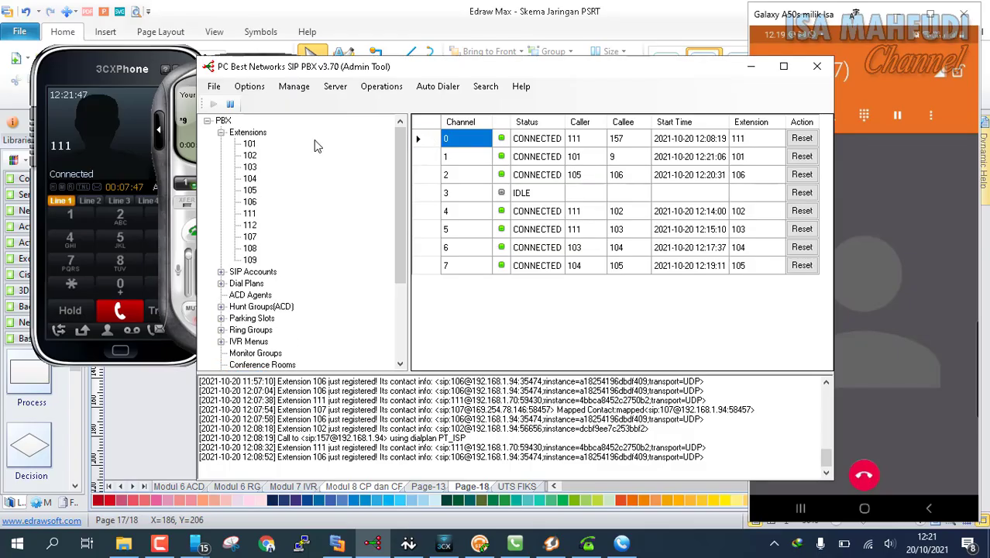
click(249, 137)
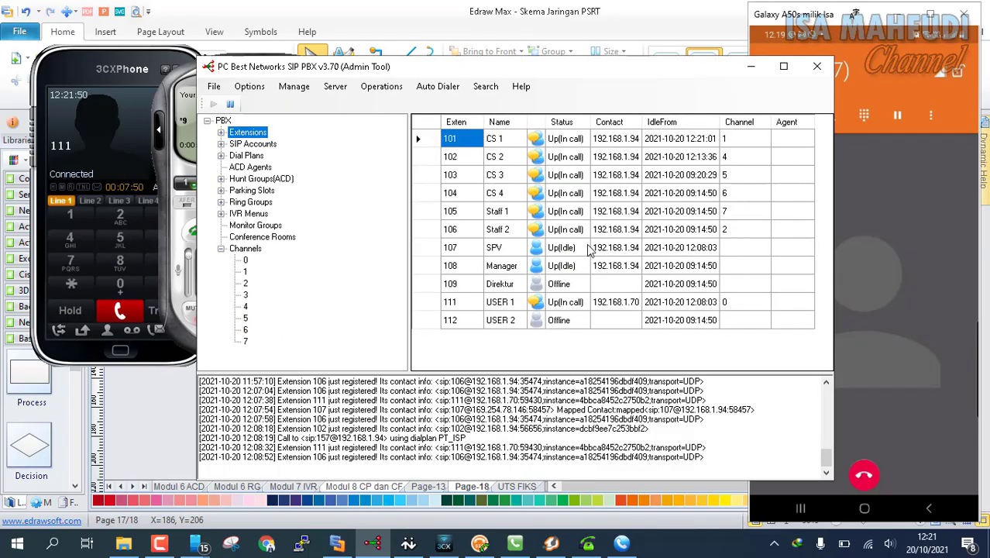
click(496, 254)
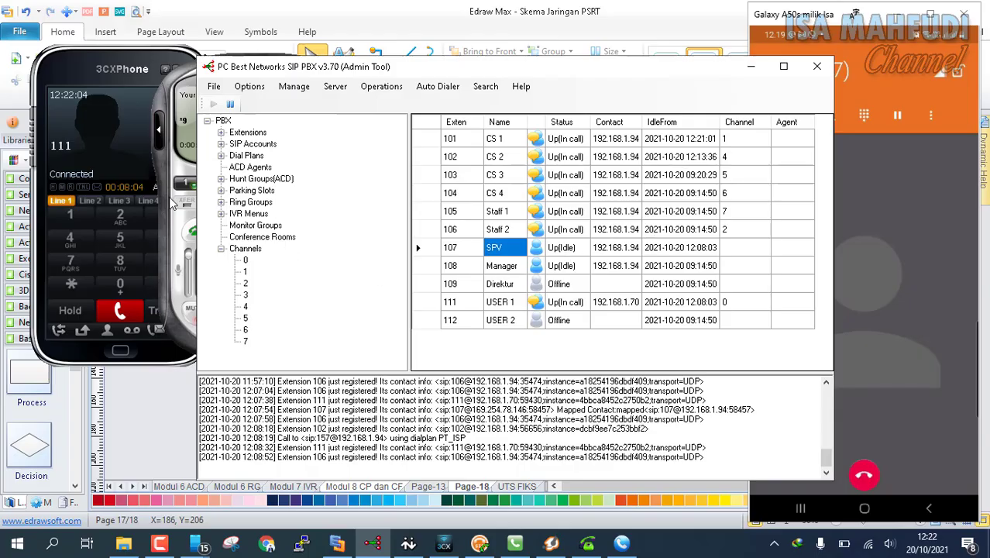
Resume X-Lite's held *9 call on line 1 and dial extension 107 within it.
click(186, 235)
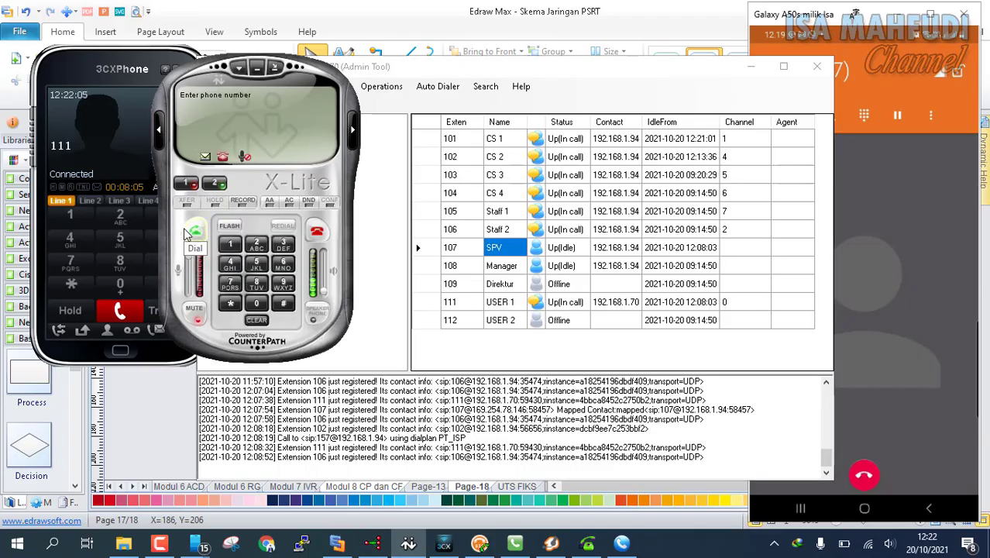
click(186, 186)
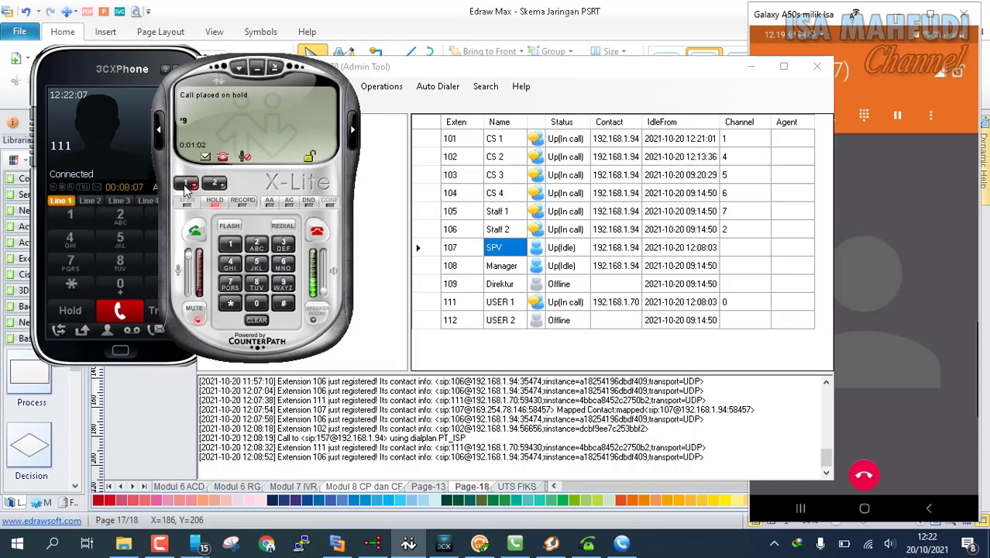
click(186, 186)
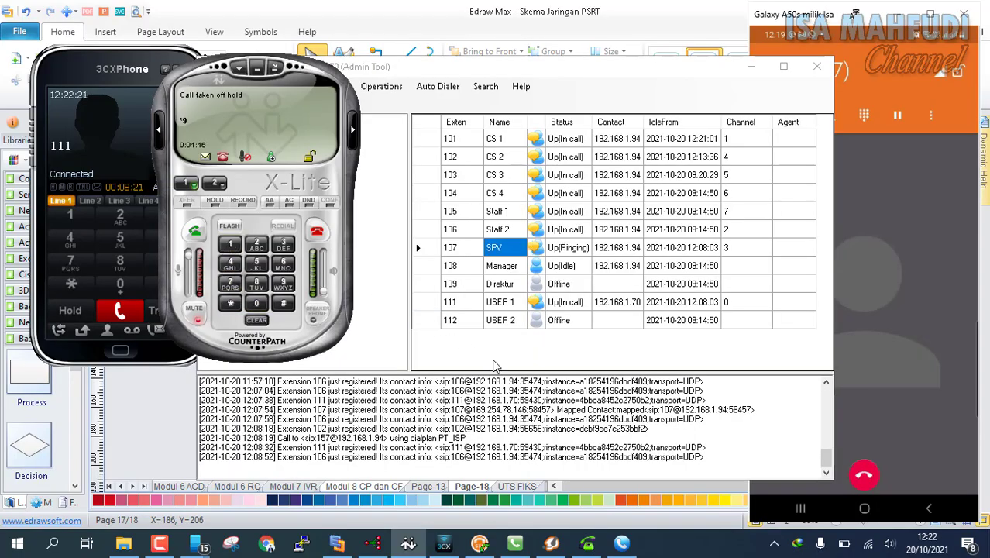
Bring up the softphone registered as extension 107 and answer the incoming call from 106.
click(621, 546)
click(621, 546)
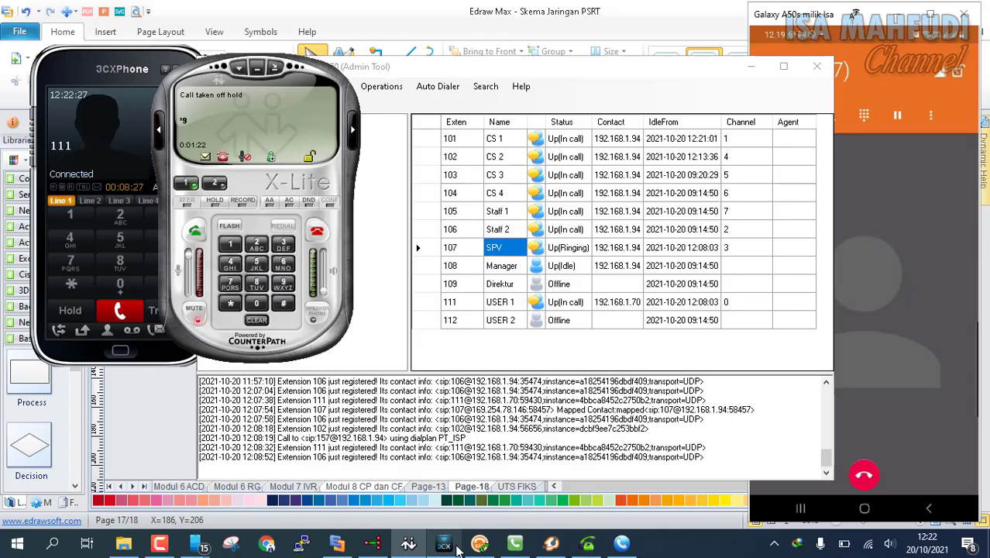
mouse_move(457, 549)
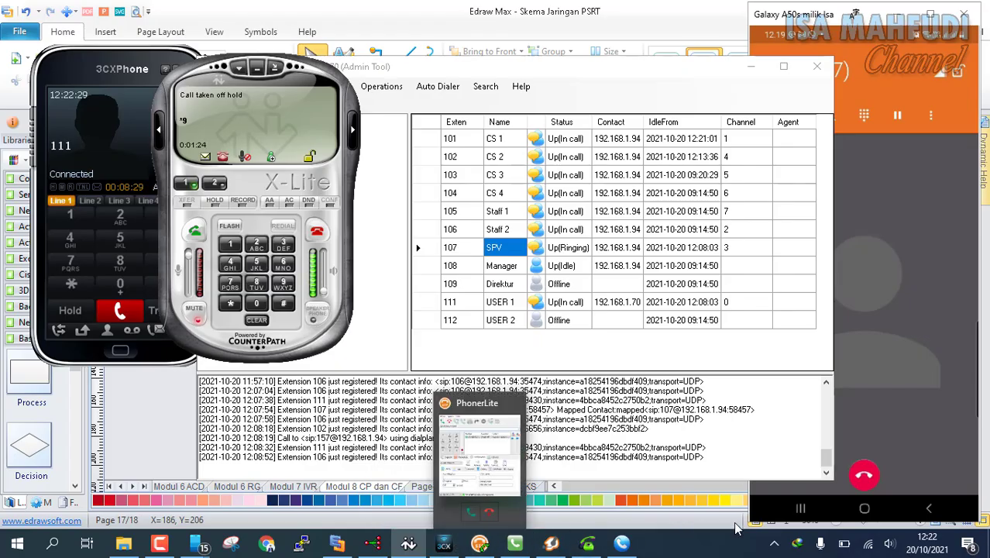
click(774, 544)
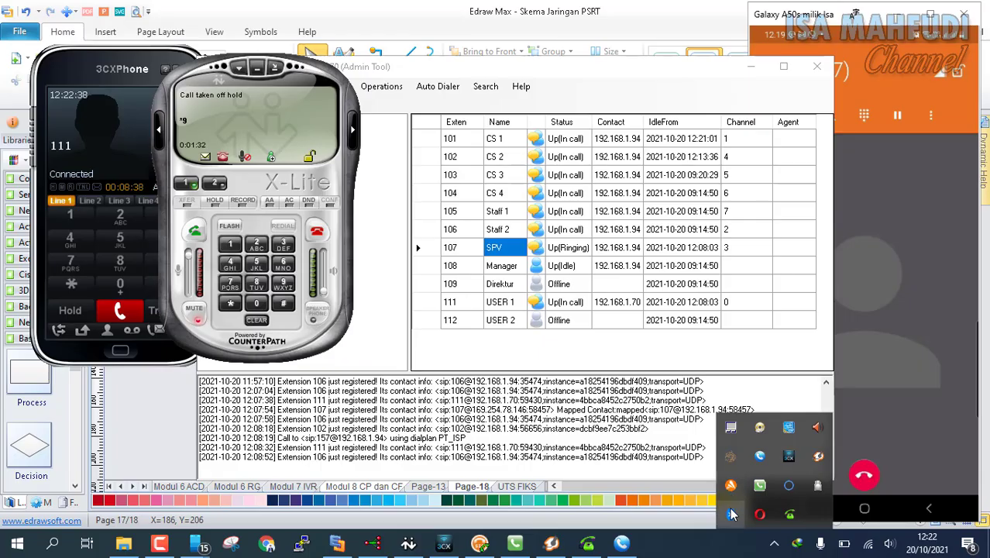
click(587, 544)
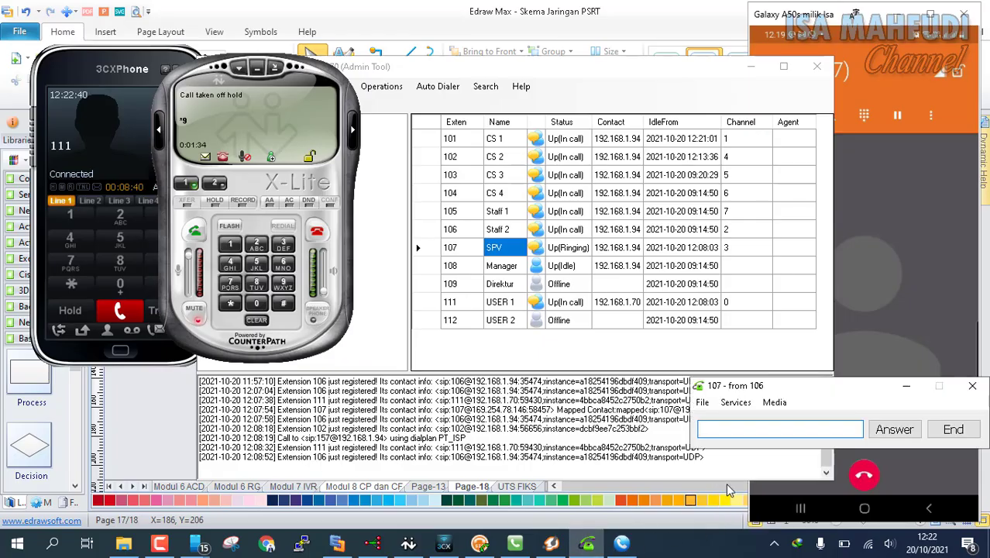
click(836, 430)
click(879, 427)
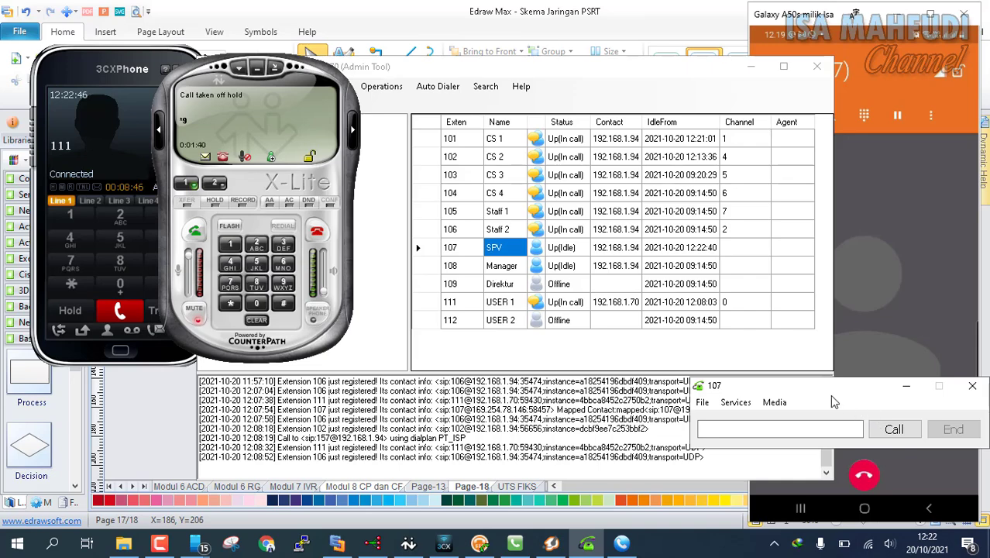
click(901, 387)
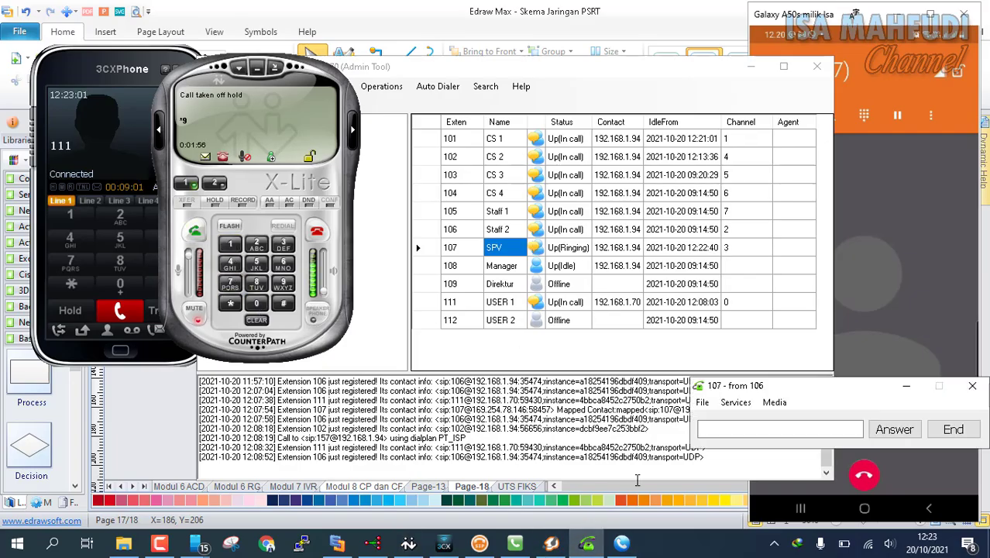
click(892, 430)
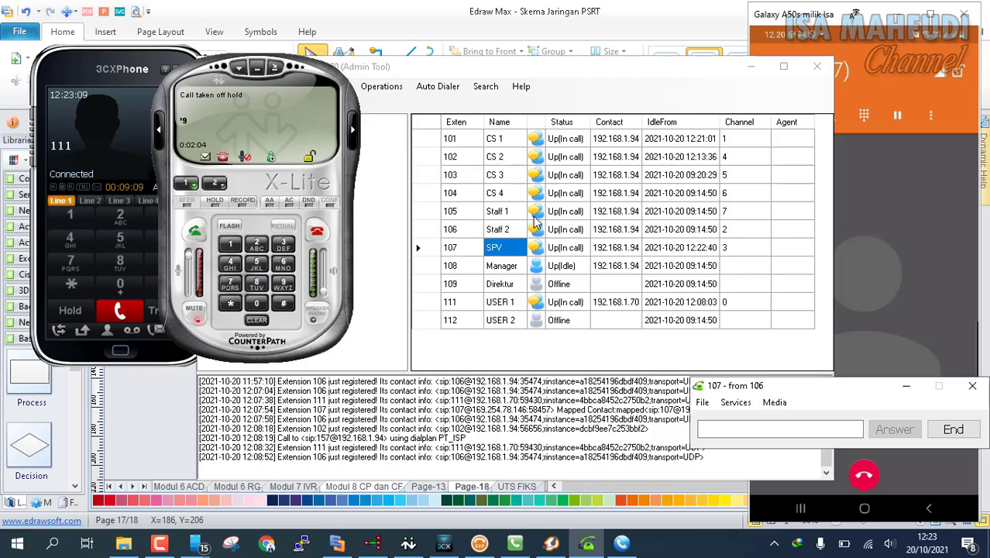
Place another *9 call from X-Lite and return to the extension list in the PBX Admin Tool.
click(232, 310)
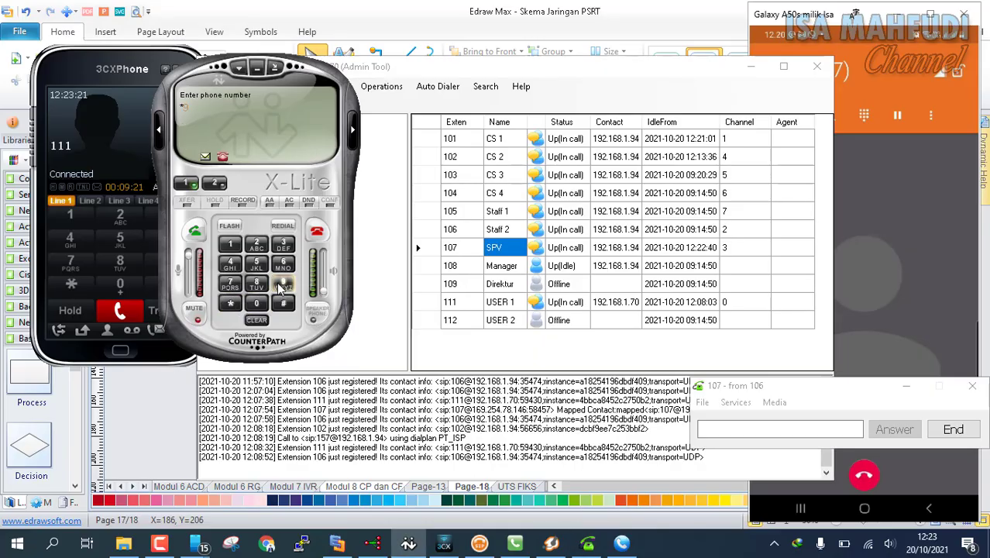
click(194, 234)
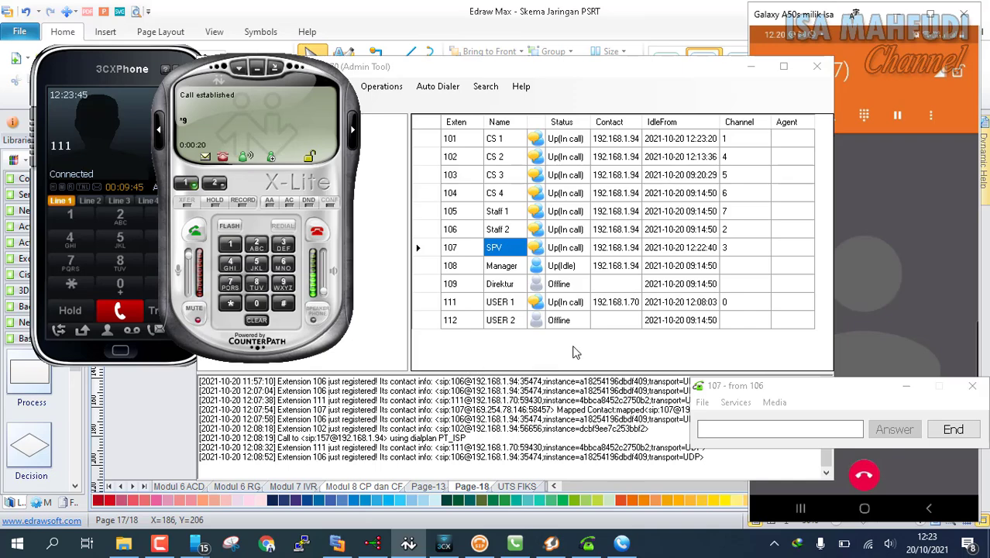
click(509, 64)
double_click(251, 251)
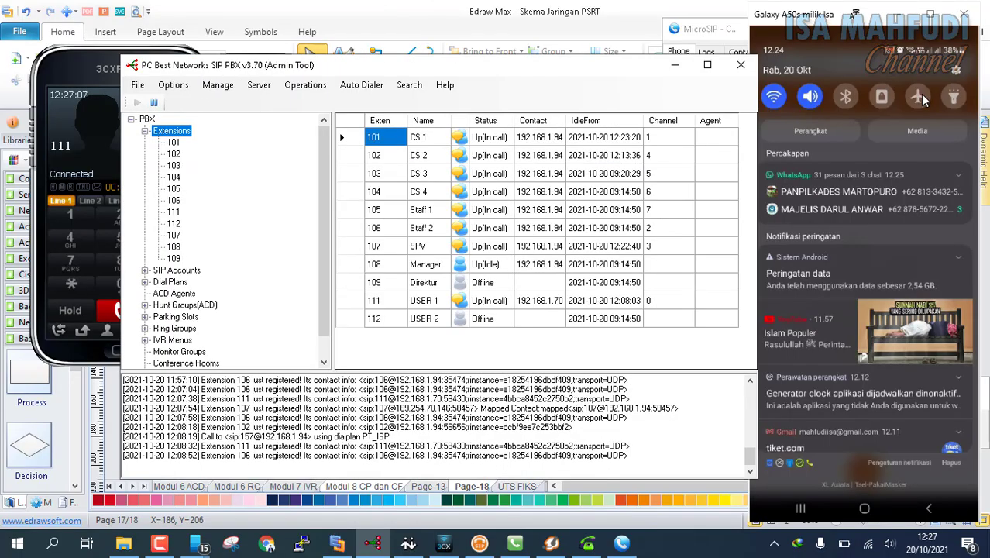
Close the mirrored phone's notification shade, end its call with 157 and hang up the 111 call in 3CXPhone.
scroll(924, 101, down, 3)
scroll(923, 101, up, 1)
right_click(923, 101)
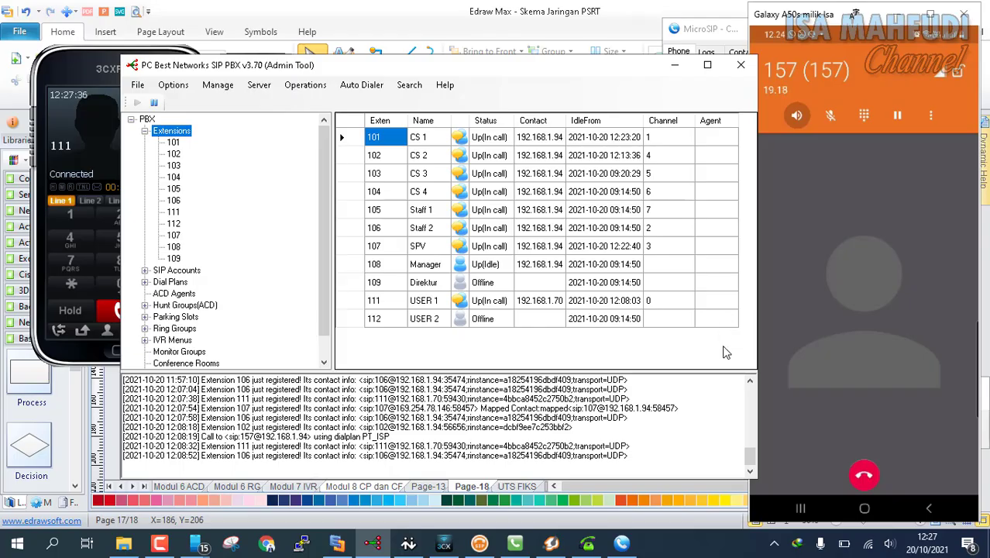
click(905, 427)
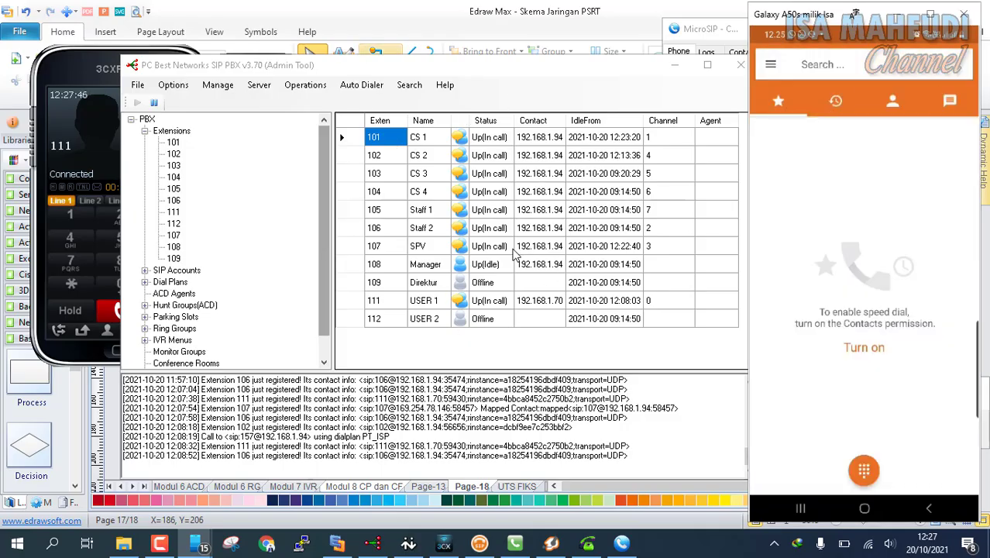
click(108, 159)
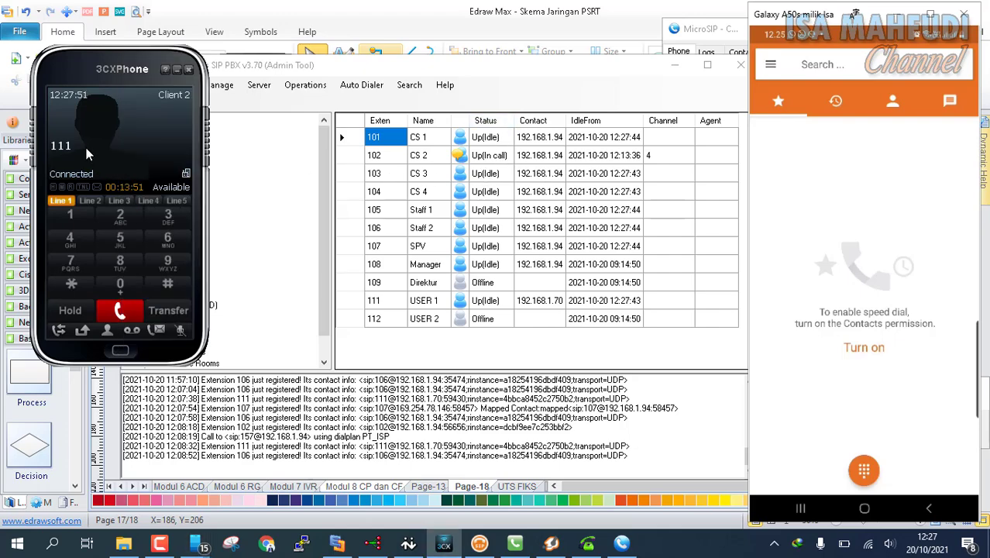
click(121, 312)
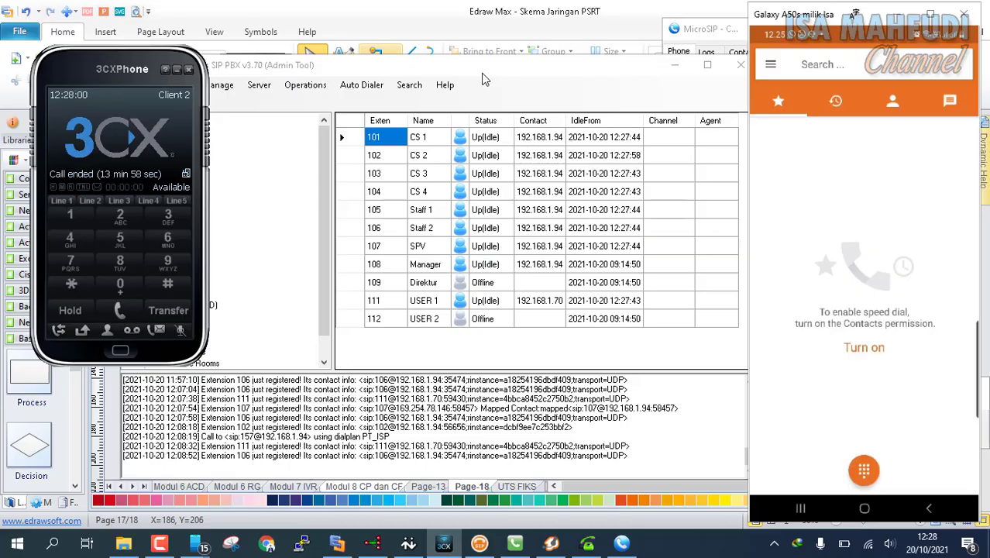
Open the PBX Special Numbers settings and examine the blind and attended magic transfer codes.
click(539, 69)
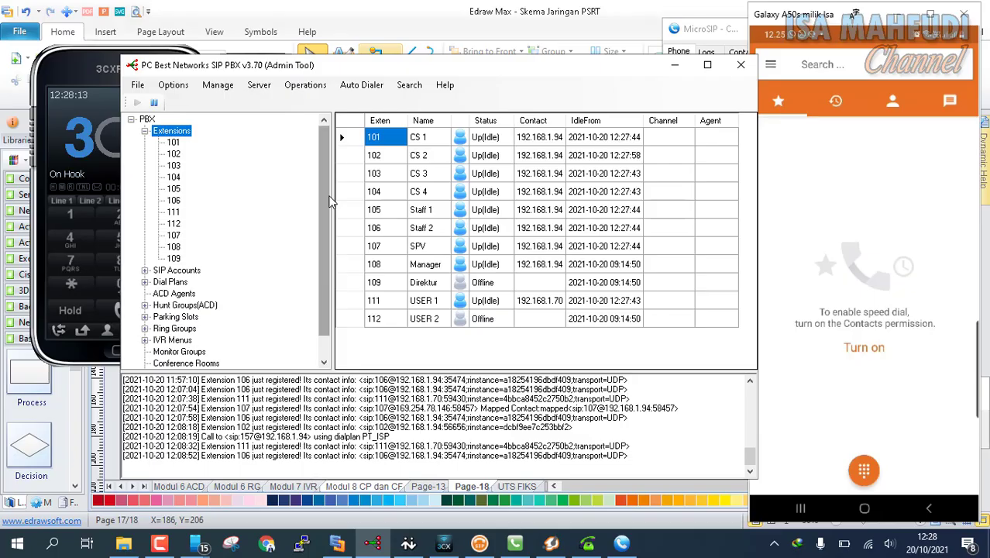
click(259, 87)
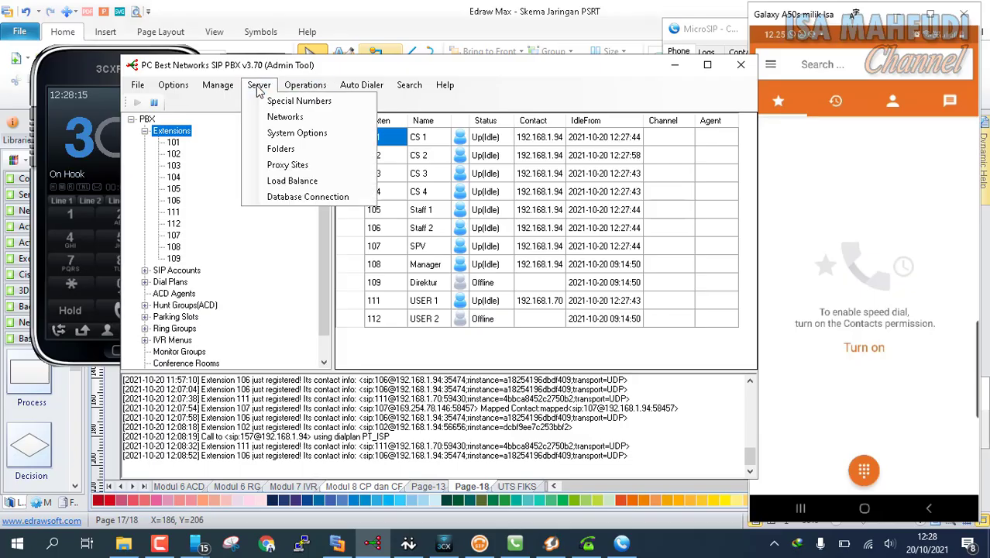
click(276, 101)
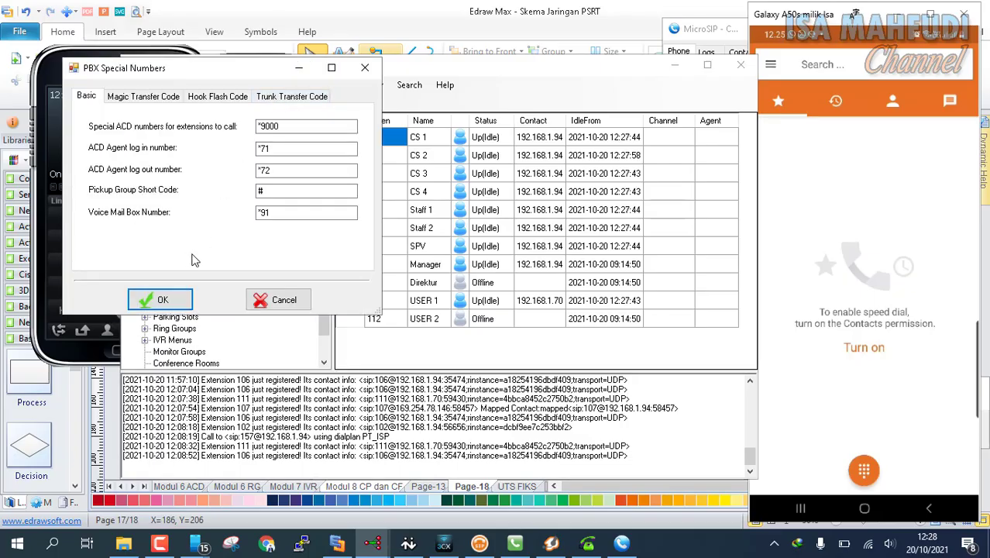
click(144, 98)
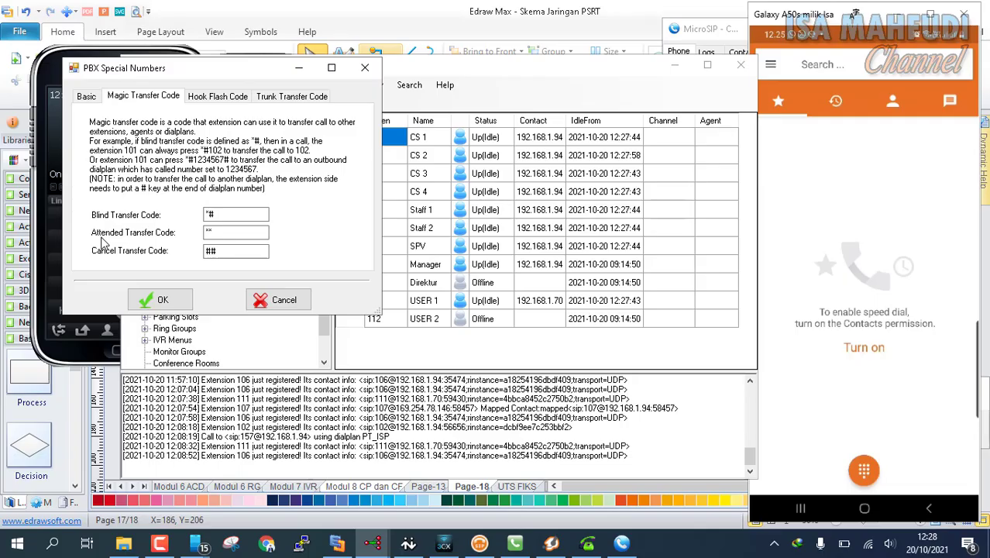
double_click(230, 230)
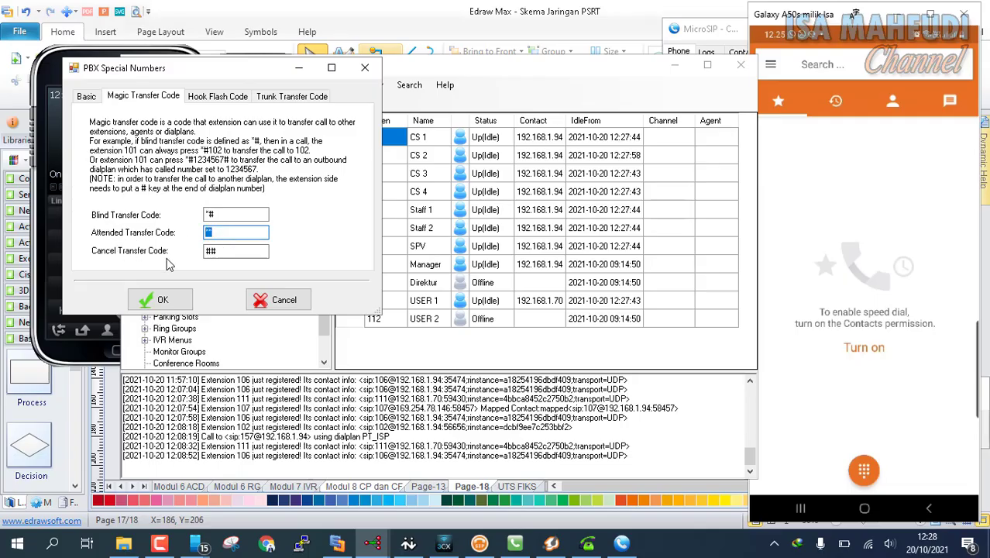
double_click(230, 215)
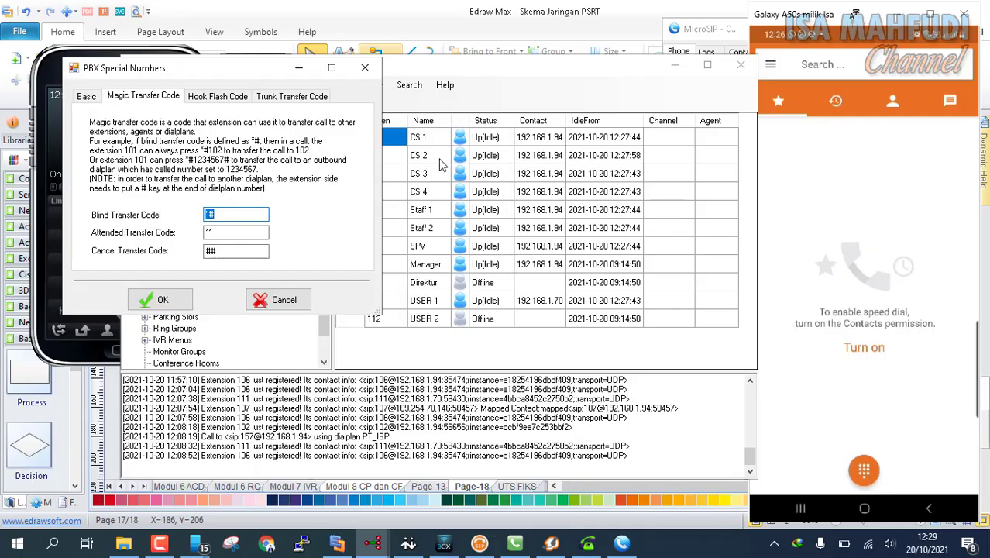
drag(202, 74, 174, 77)
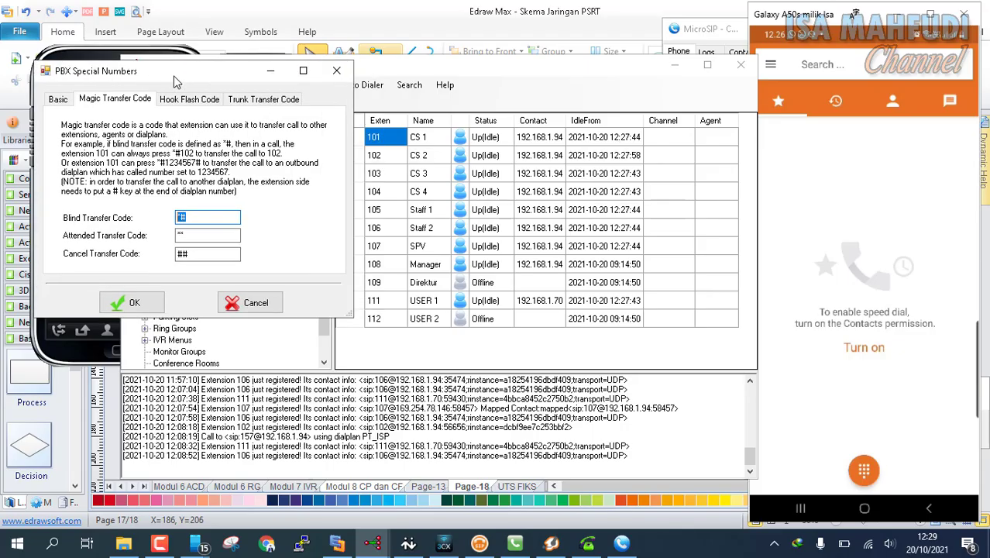